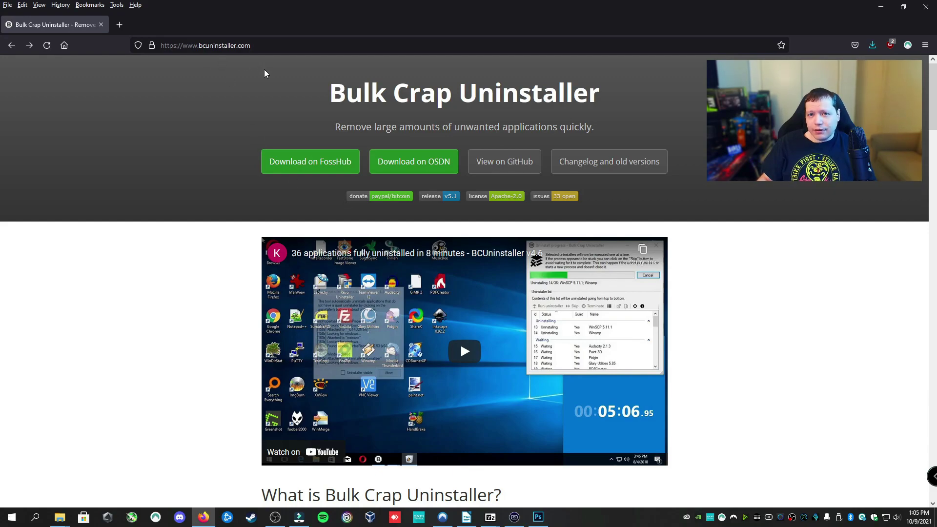
Step: Download the portable Bulk Crap Uninstaller 5.1 7z archive from FossHub and save it to disk
{"action": "left_click", "coordinate": [303, 171]}
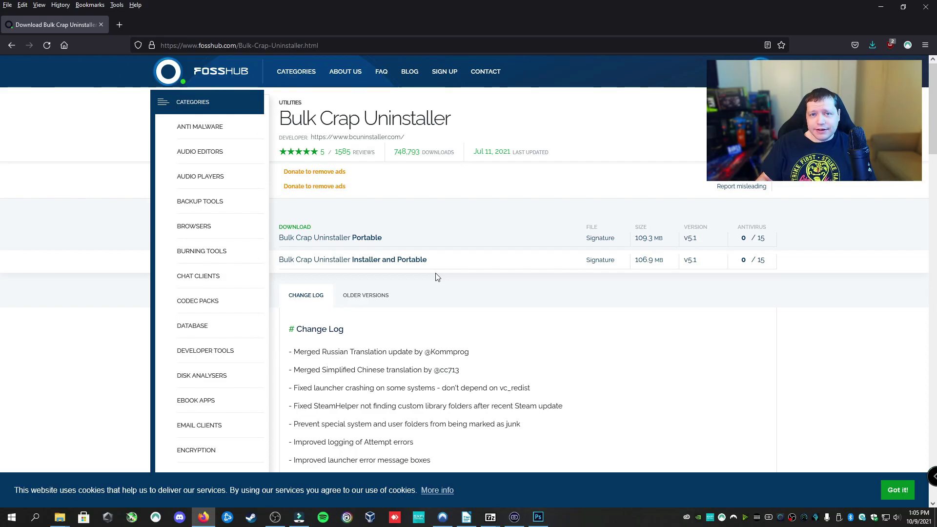
{"action": "left_click", "coordinate": [355, 239]}
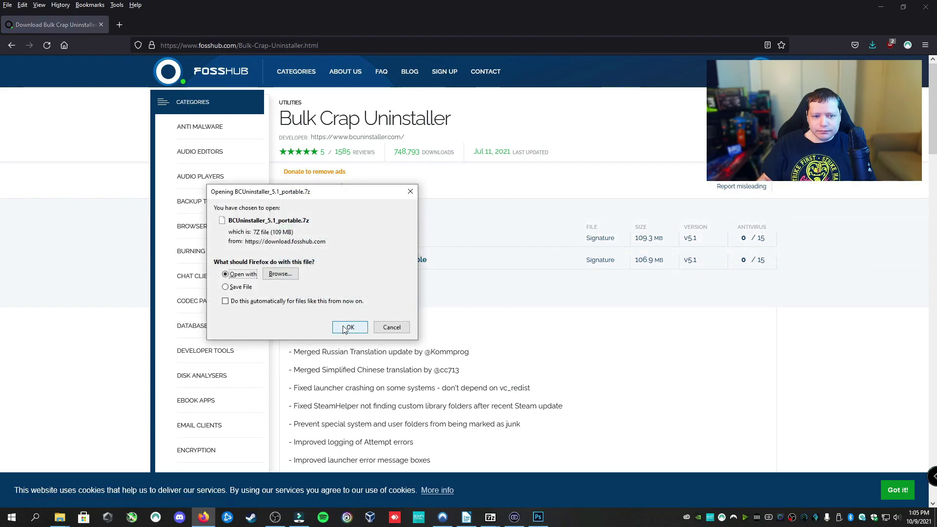
{"action": "left_click", "coordinate": [226, 287]}
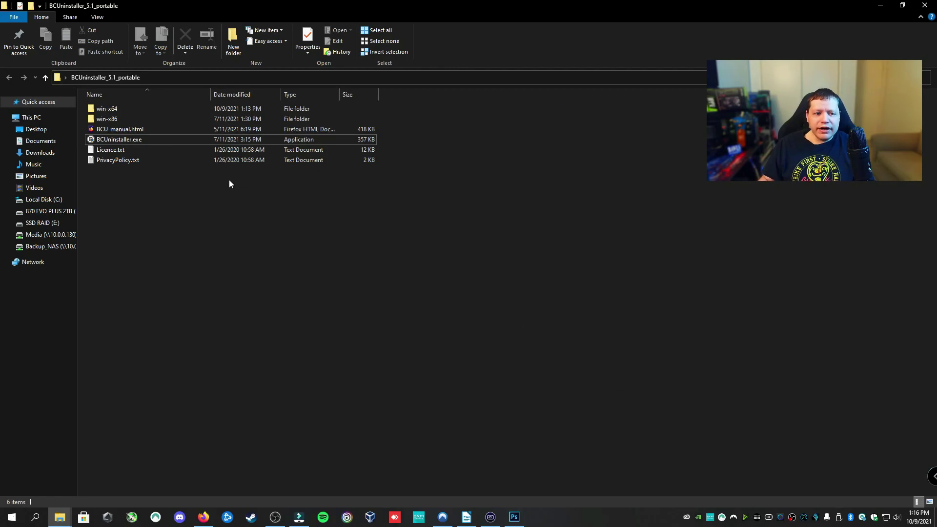
Step: Launch BCUninstaller.exe from the BCUninstaller_5.1_portable folder
{"action": "double_click", "coordinate": [128, 140]}
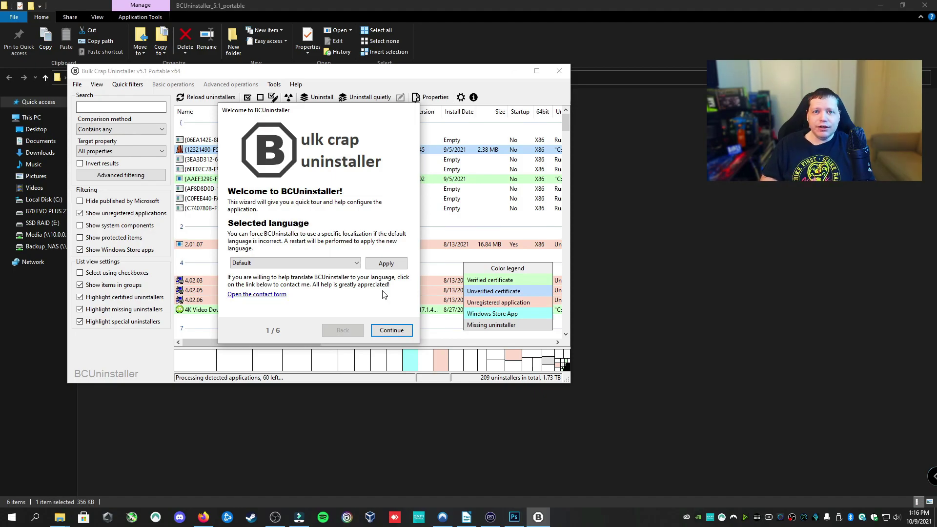
Step: Accept the defaults on all six wizard pages and finish the first-run setup
{"action": "left_click", "coordinate": [386, 332]}
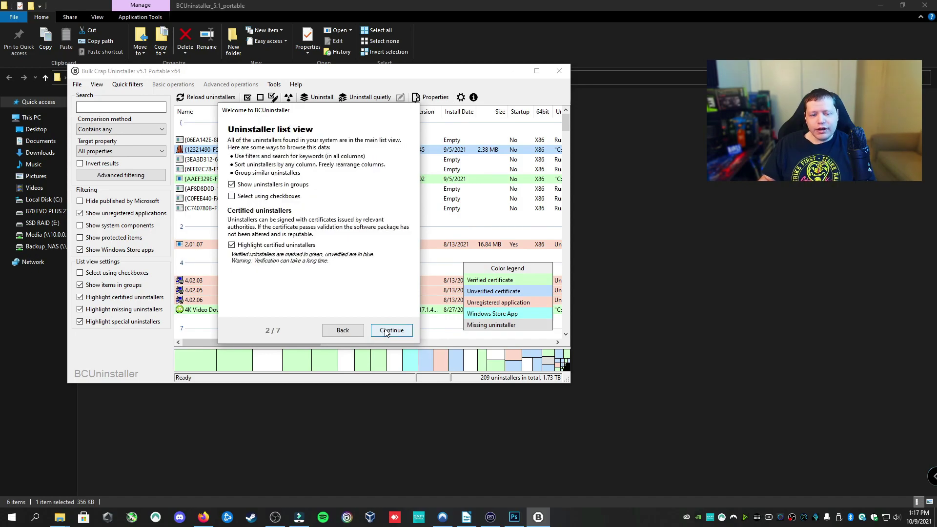
{"action": "left_click", "coordinate": [386, 331]}
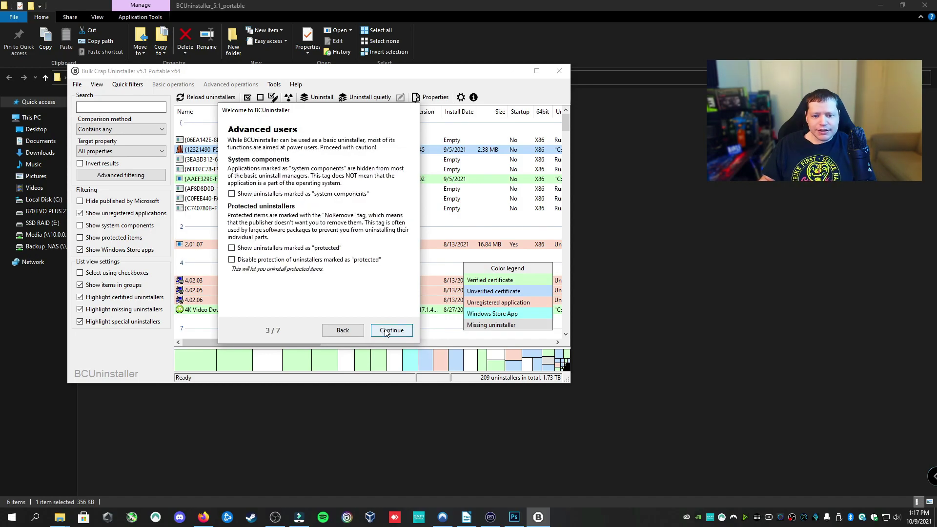
{"action": "left_click", "coordinate": [386, 331]}
{"action": "left_click", "coordinate": [385, 331]}
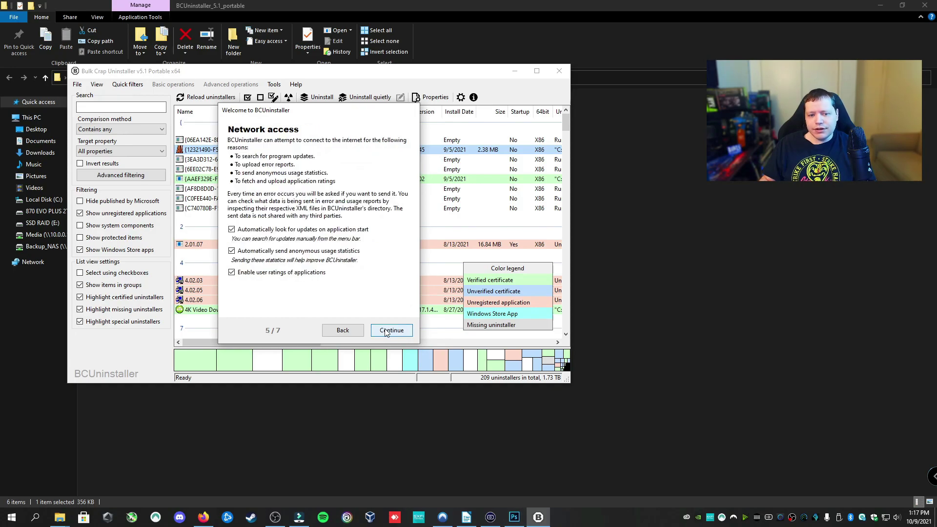
{"action": "left_click", "coordinate": [386, 331]}
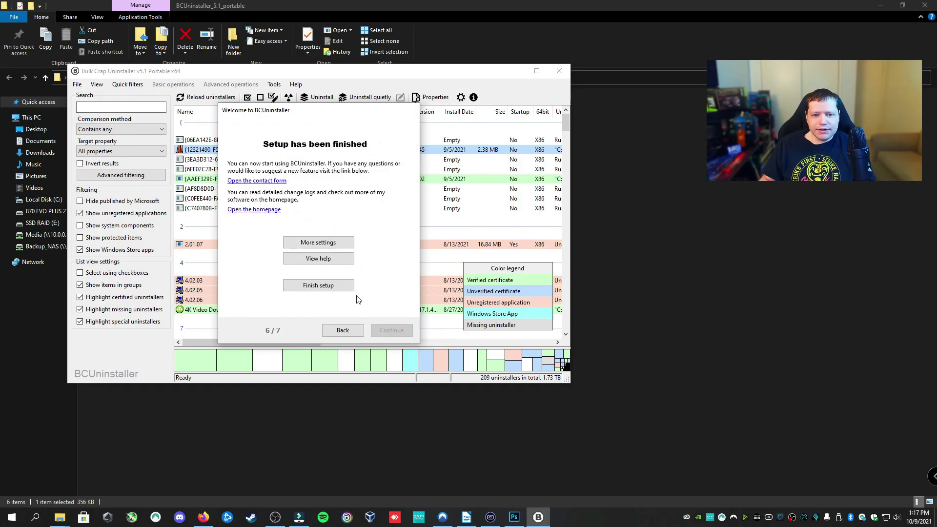
{"action": "left_click", "coordinate": [338, 285]}
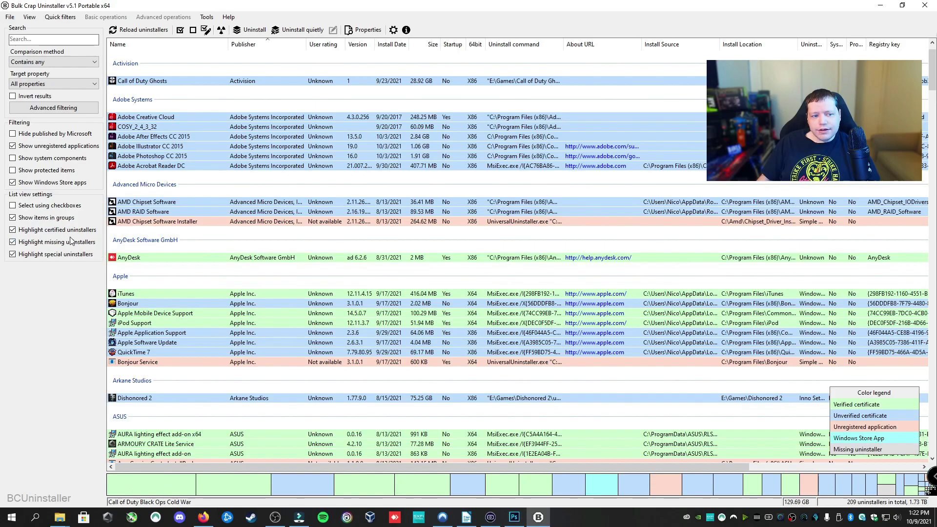
Step: Enable 'Select using checkboxes' and toggle the Adobe Creative Cloud tick on and off
{"action": "left_click", "coordinate": [14, 205]}
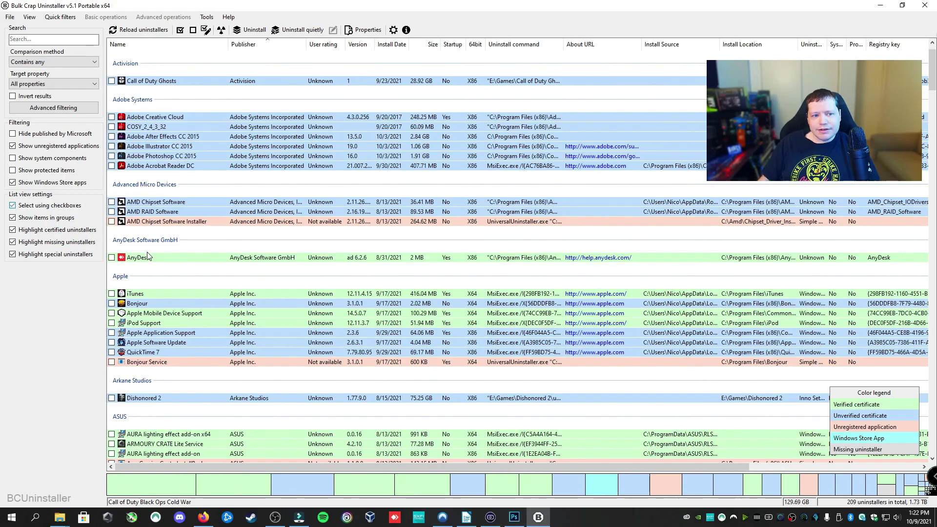
{"action": "left_click", "coordinate": [112, 118]}
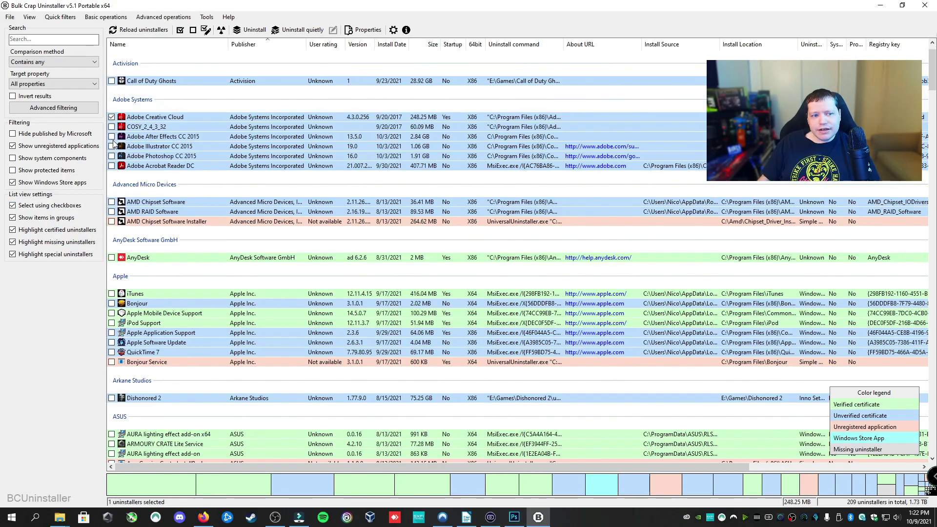
{"action": "left_click", "coordinate": [112, 118]}
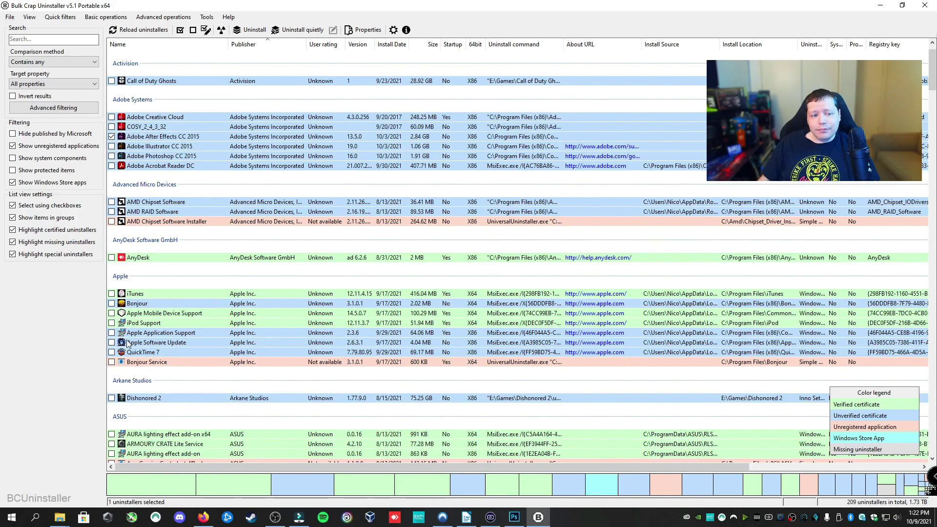
{"action": "scroll", "coordinate": [130, 329], "scroll_direction": "down", "scroll_amount": 4}
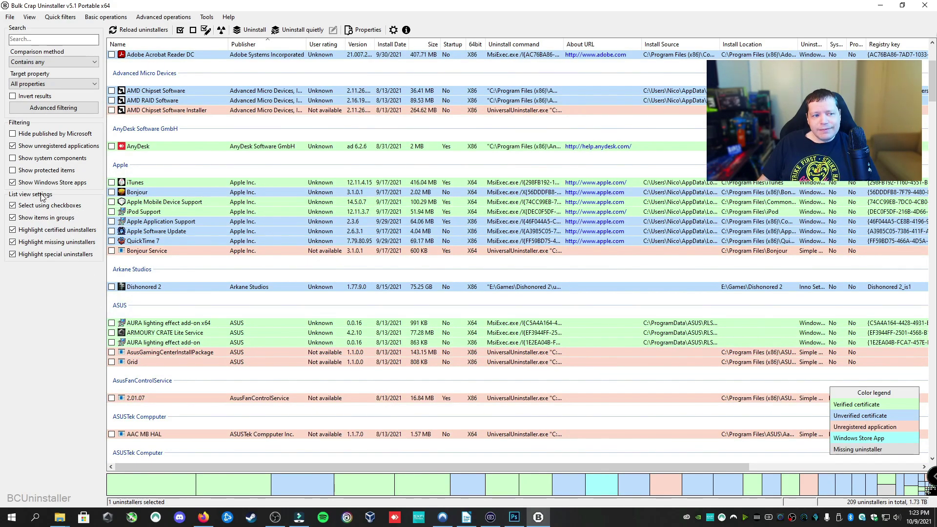
Step: Enable 'Show protected items' and 'Show system components', then sort by Publisher descending
{"action": "left_click", "coordinate": [13, 171]}
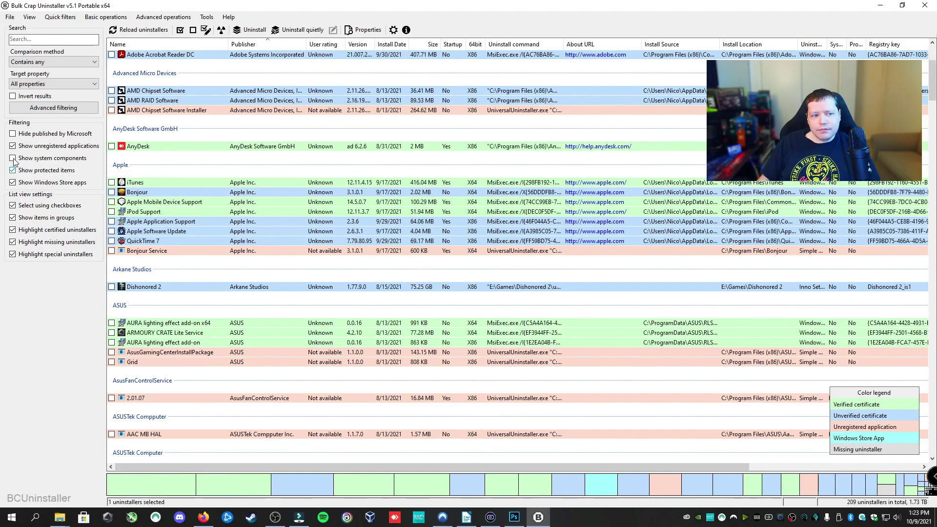
{"action": "left_click", "coordinate": [12, 159]}
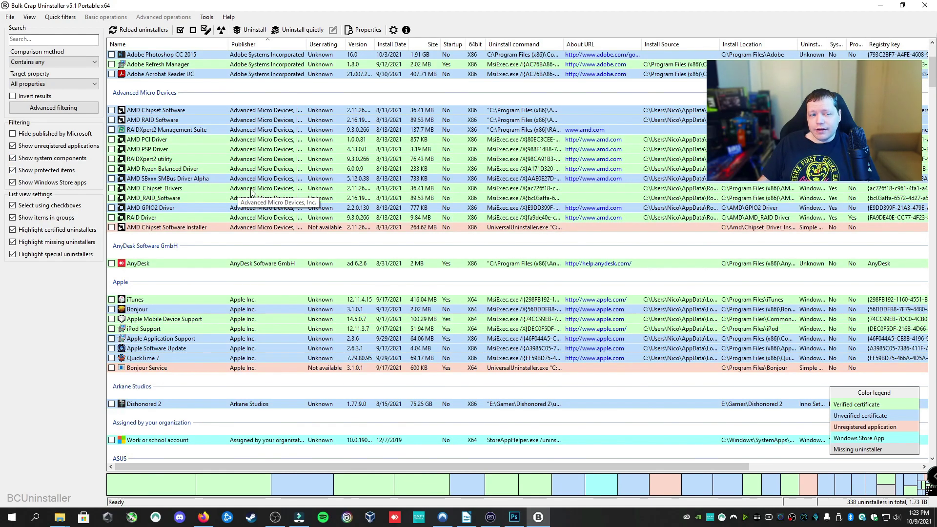
{"action": "scroll", "coordinate": [222, 123], "scroll_direction": "down", "scroll_amount": 8}
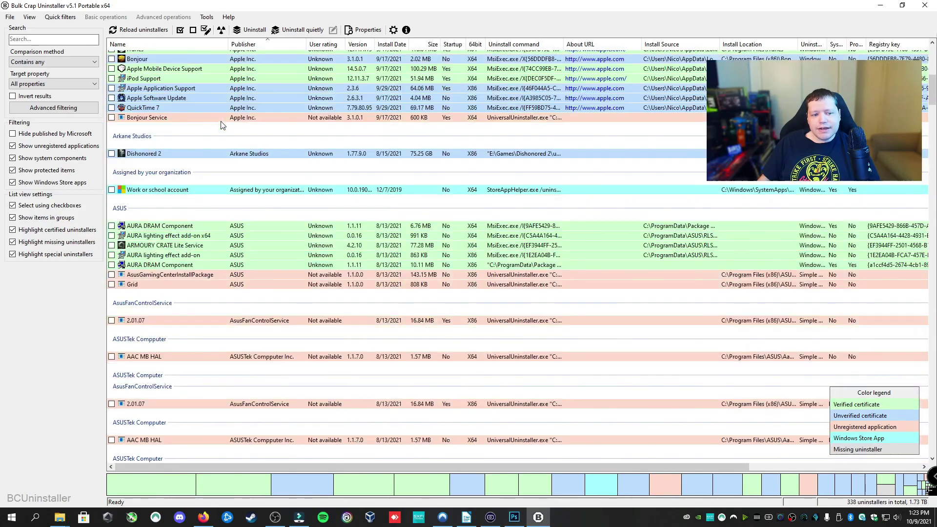
{"action": "scroll", "coordinate": [220, 126], "scroll_direction": "down", "scroll_amount": 9}
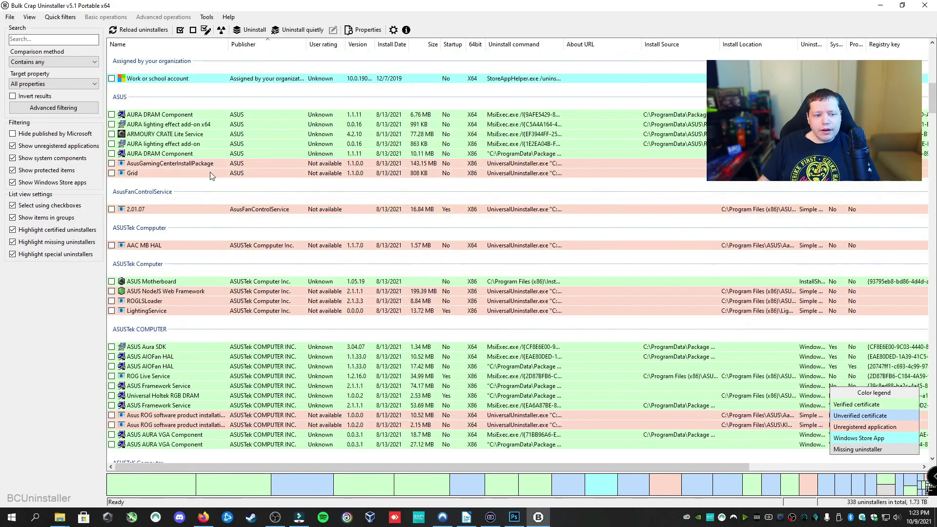
{"action": "scroll", "coordinate": [204, 298], "scroll_direction": "down", "scroll_amount": 8}
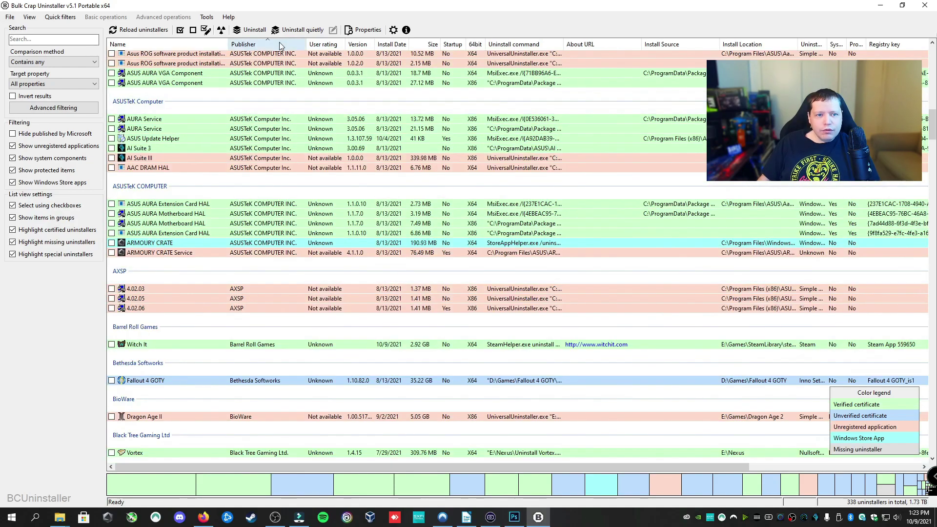
{"action": "left_click", "coordinate": [262, 45]}
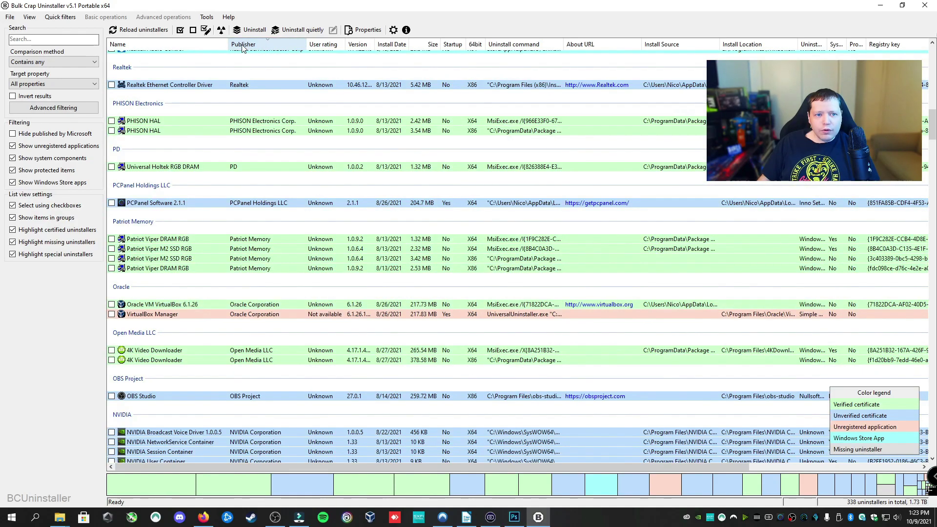
{"action": "scroll", "coordinate": [287, 134], "scroll_direction": "down", "scroll_amount": 4}
{"action": "scroll", "coordinate": [287, 135], "scroll_direction": "down", "scroll_amount": 15}
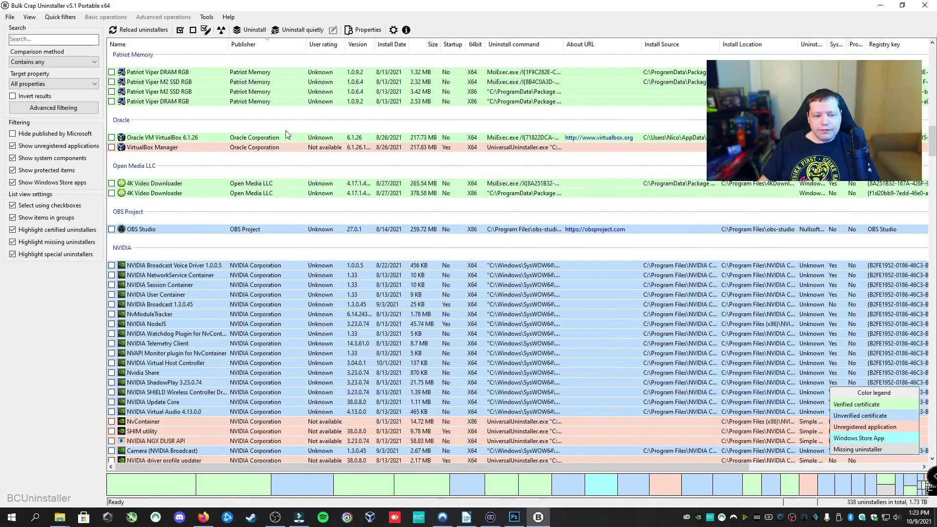
{"action": "scroll", "coordinate": [287, 133], "scroll_direction": "down", "scroll_amount": 20}
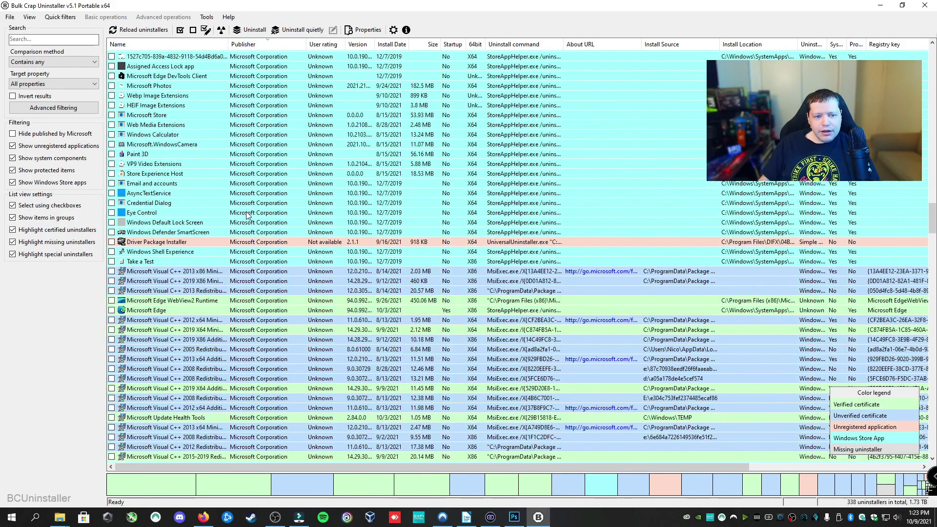
{"action": "left_click", "coordinate": [257, 213]}
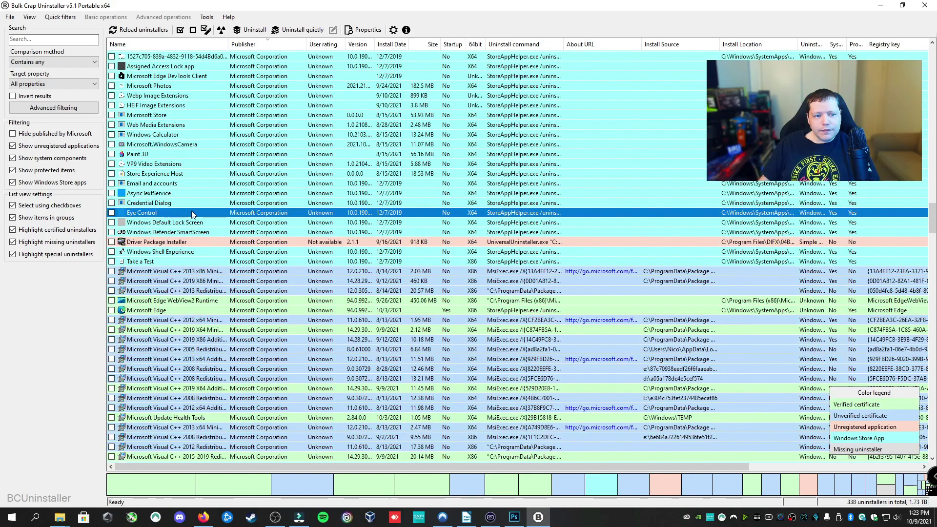
{"action": "scroll", "coordinate": [151, 212], "scroll_direction": "up", "scroll_amount": 2}
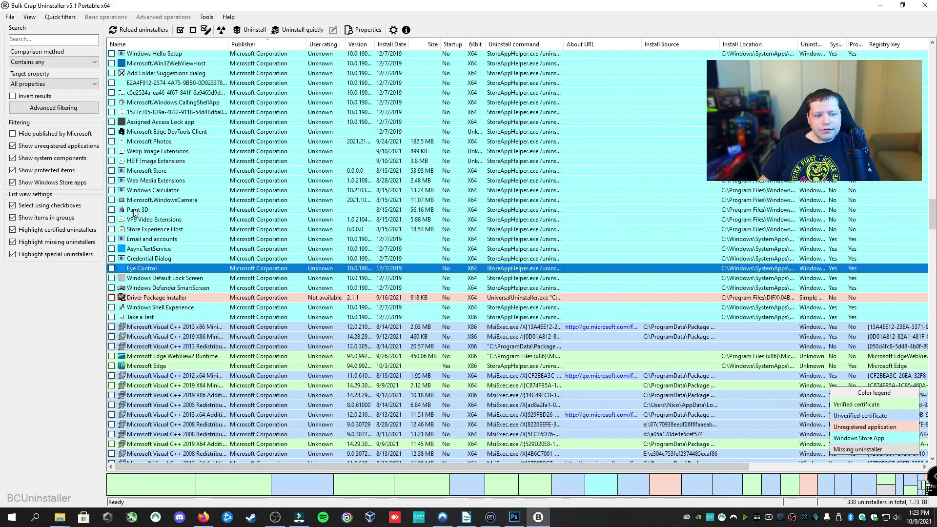
{"action": "left_click", "coordinate": [136, 211]}
{"action": "left_click", "coordinate": [150, 231]}
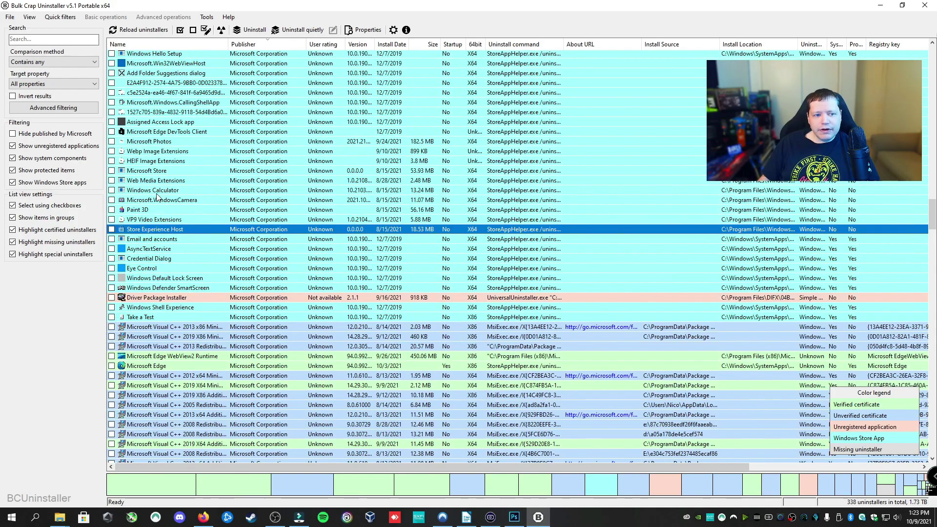
{"action": "left_click", "coordinate": [150, 172]}
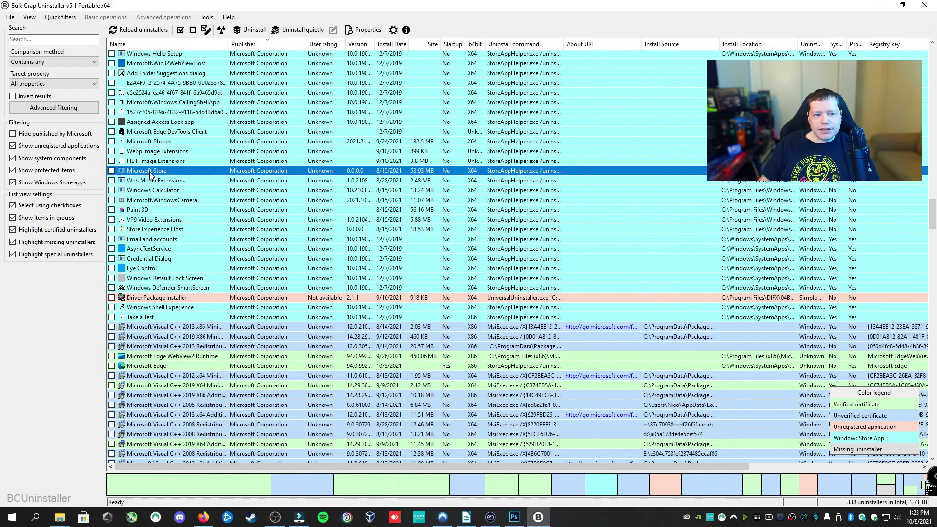
{"action": "left_click", "coordinate": [150, 142]}
{"action": "scroll", "coordinate": [247, 145], "scroll_direction": "up", "scroll_amount": 6}
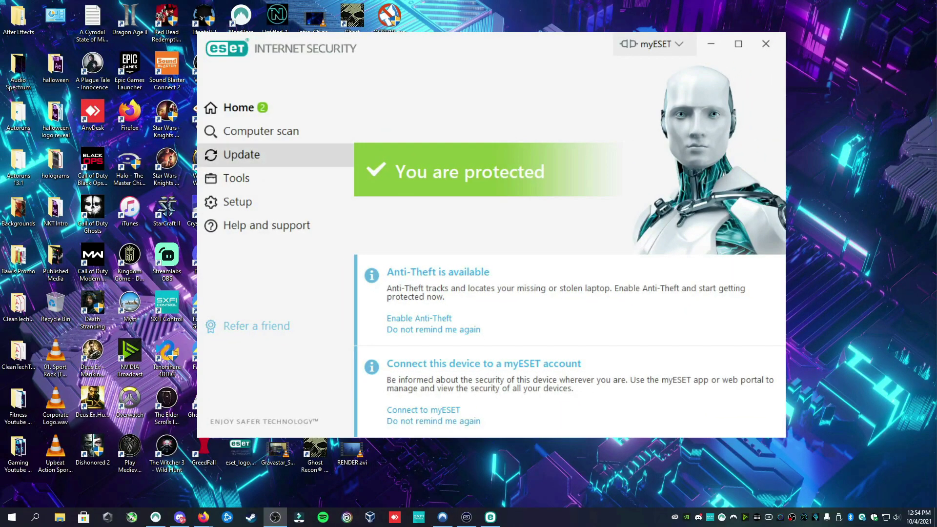
Step: Start an ESET computer scan, then switch Gamer mode on
{"action": "left_click", "coordinate": [258, 132]}
{"action": "left_click", "coordinate": [438, 126]}
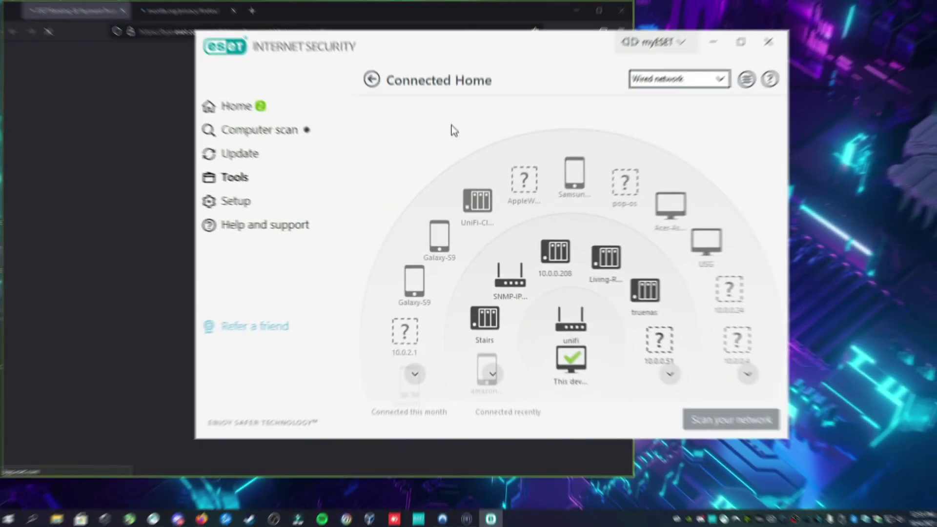
{"action": "key", "text": "BackSpace"}
{"action": "left_click", "coordinate": [738, 419]}
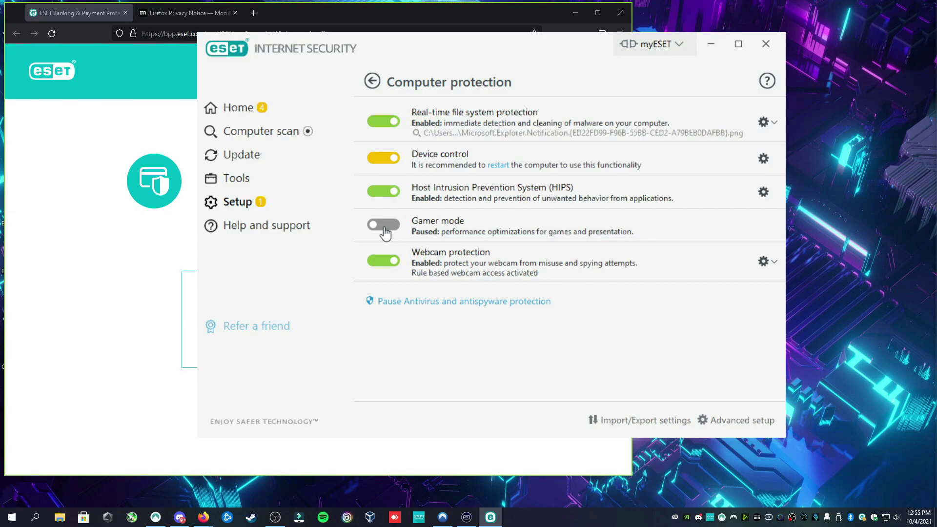
{"action": "left_click", "coordinate": [384, 227]}
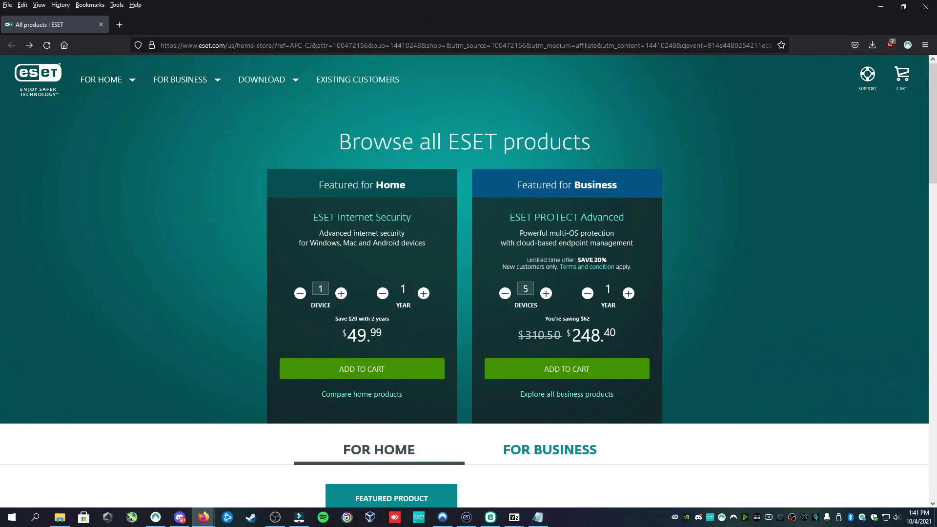
Step: Scroll the ESET store page down to the For Home product cards
{"action": "scroll", "coordinate": [932, 150], "scroll_direction": "down", "scroll_amount": 2}
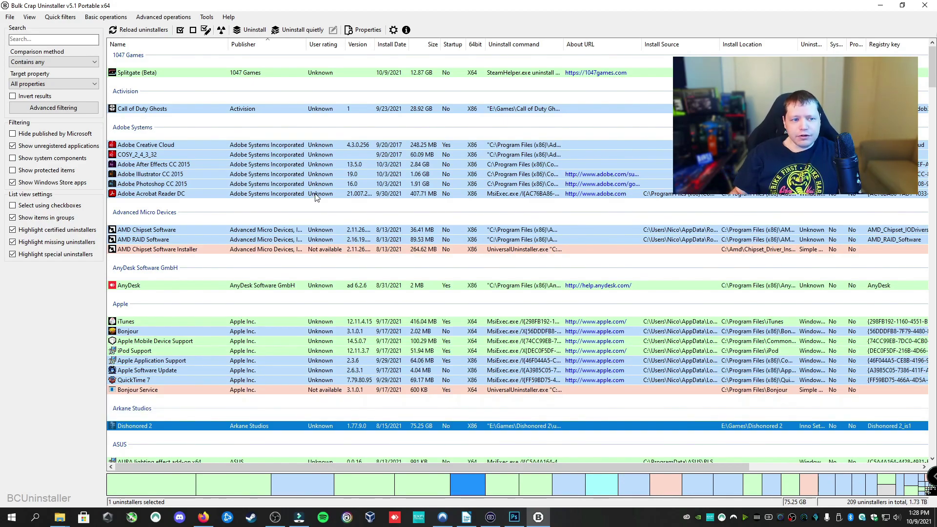
Step: Enable checkbox selection, tick AnyDesk, Paint 3D and Sound Blaster Connect 2, and start uninstalling them
{"action": "left_click", "coordinate": [12, 206]}
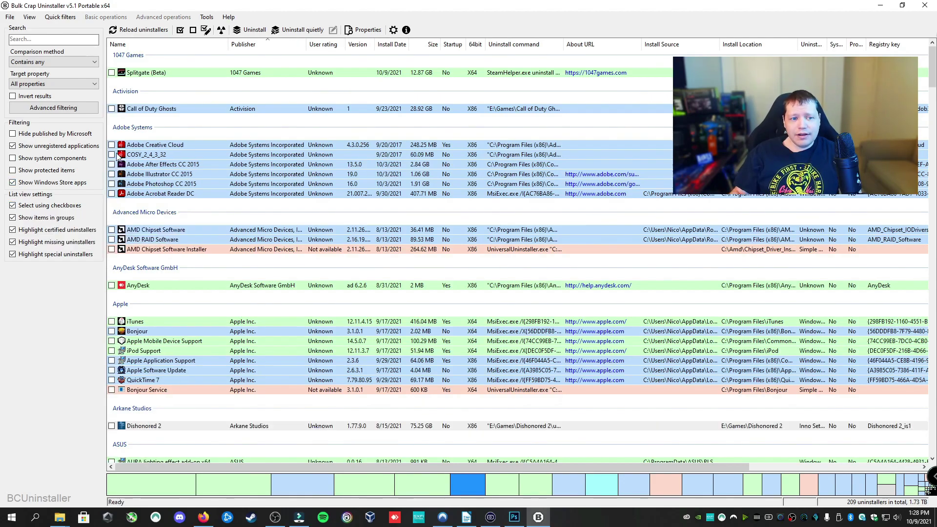
{"action": "scroll", "coordinate": [115, 269], "scroll_direction": "down", "scroll_amount": 1}
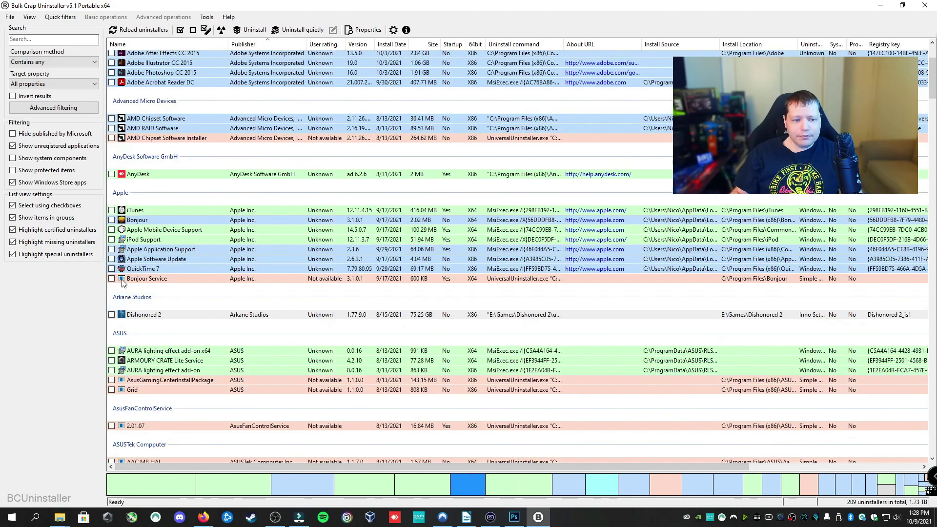
{"action": "left_click", "coordinate": [112, 174]}
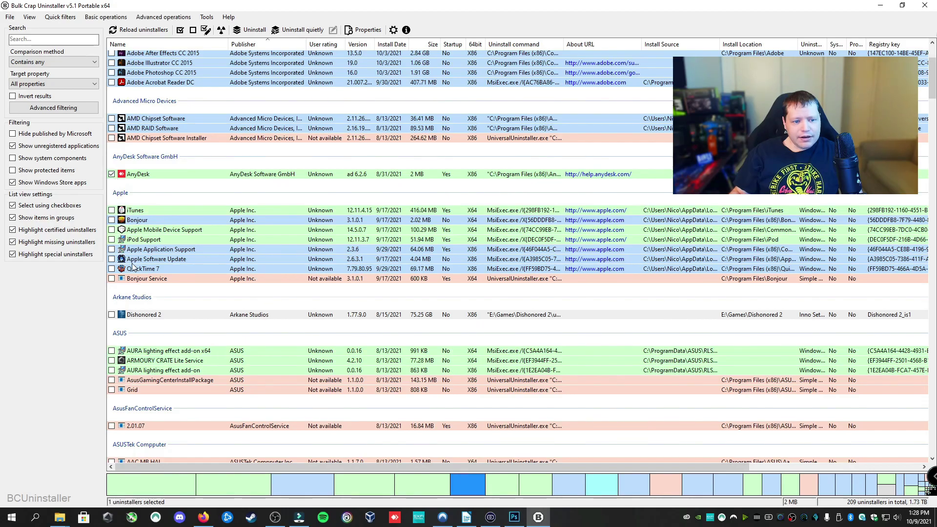
{"action": "scroll", "coordinate": [132, 266], "scroll_direction": "down", "scroll_amount": 2}
{"action": "scroll", "coordinate": [132, 267], "scroll_direction": "down", "scroll_amount": 5}
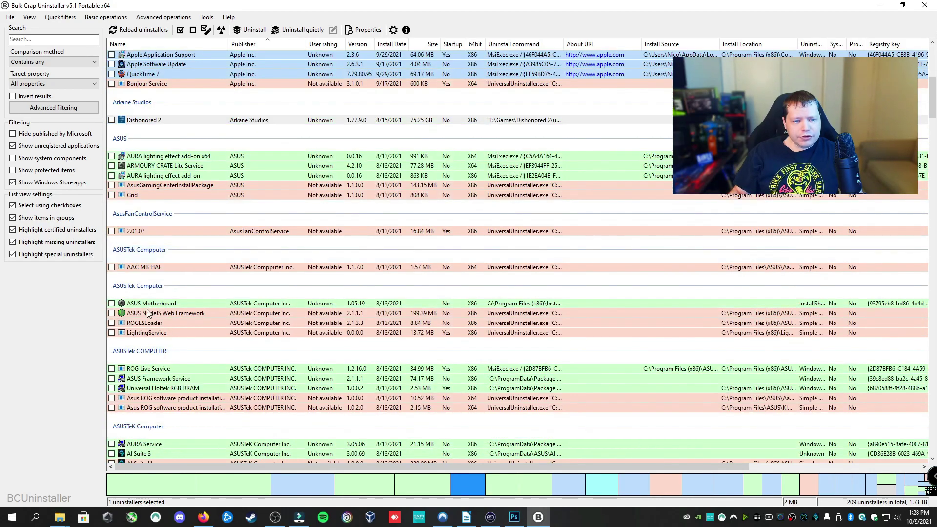
{"action": "scroll", "coordinate": [129, 358], "scroll_direction": "down", "scroll_amount": 6}
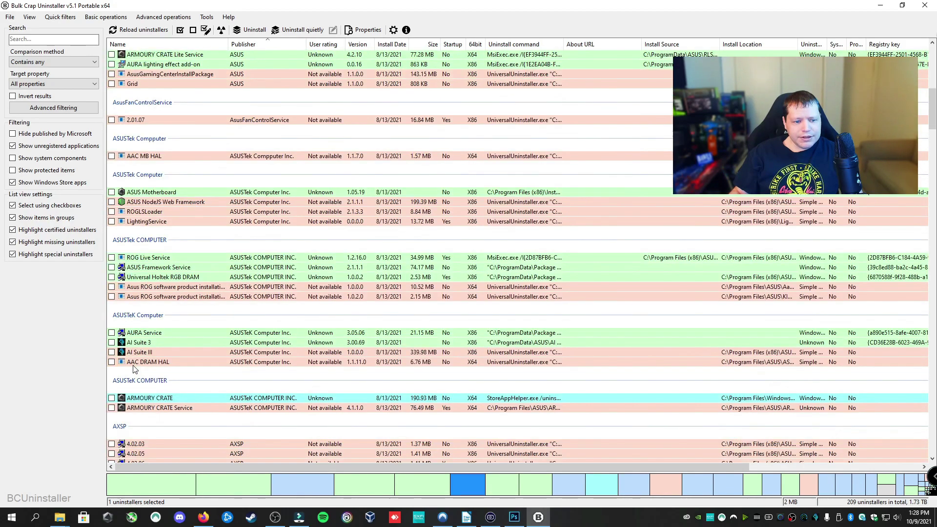
{"action": "scroll", "coordinate": [130, 317], "scroll_direction": "down", "scroll_amount": 3}
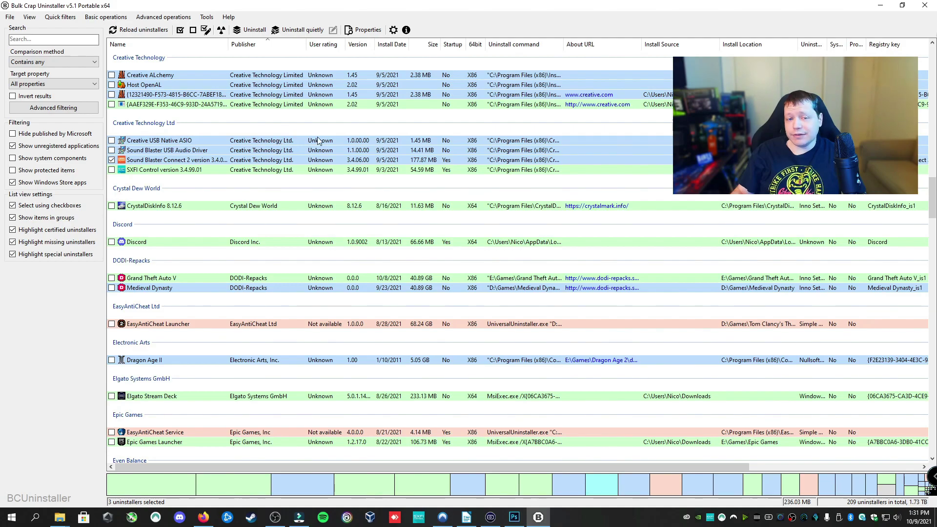
{"action": "left_click", "coordinate": [248, 30]}
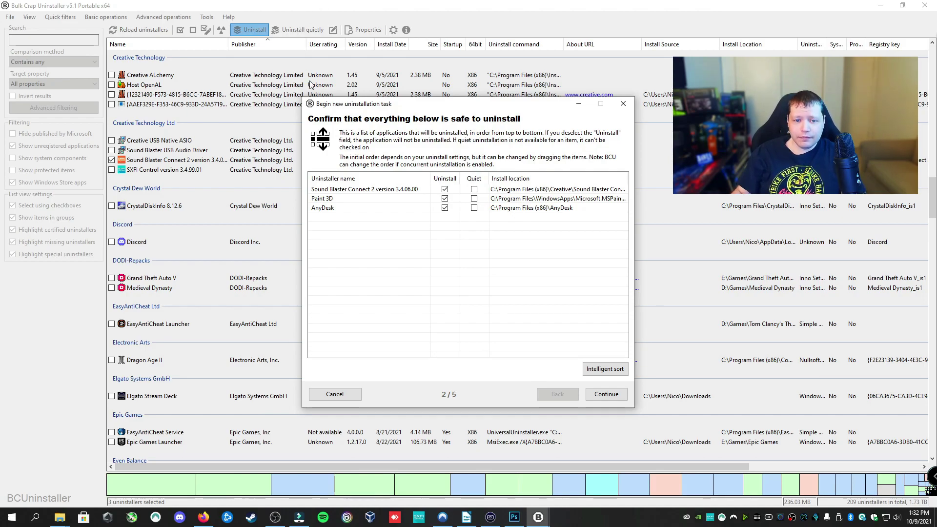
Step: Confirm Sound Blaster Connect 2, Paint 3D and AnyDesk in the uninstall list
{"action": "left_click", "coordinate": [353, 192]}
{"action": "left_click", "coordinate": [341, 201]}
{"action": "left_click", "coordinate": [337, 210]}
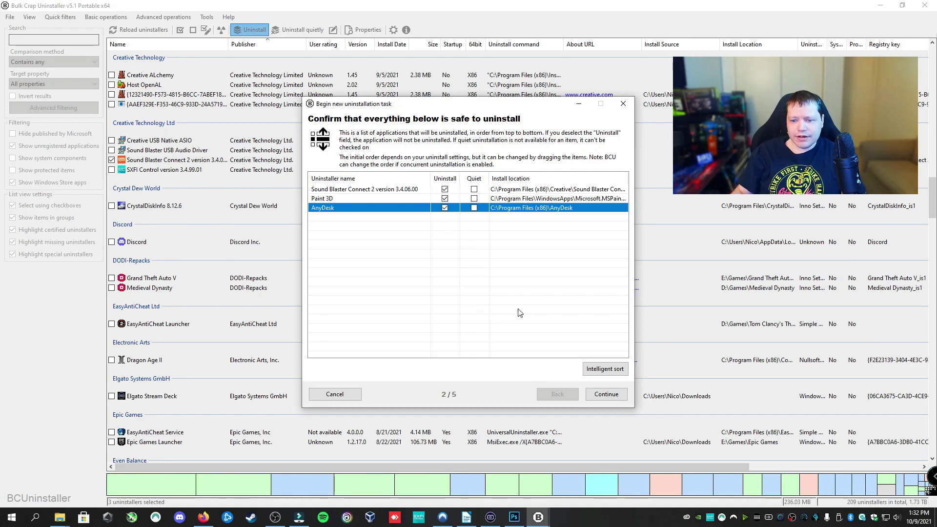
{"action": "left_click", "coordinate": [598, 394]}
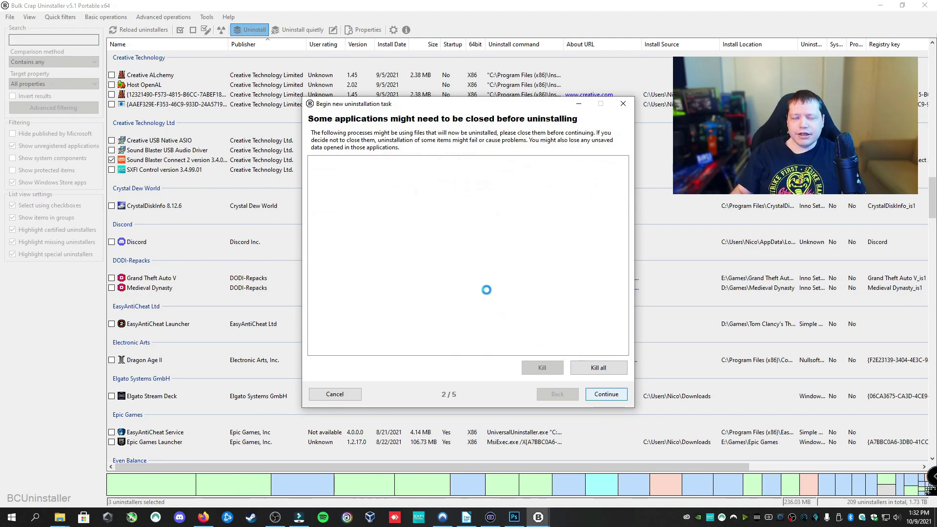
Step: Kill the running AnyDesk process and advance through the settings to the 5/5 summary
{"action": "left_click", "coordinate": [596, 368]}
{"action": "left_click", "coordinate": [492, 290]}
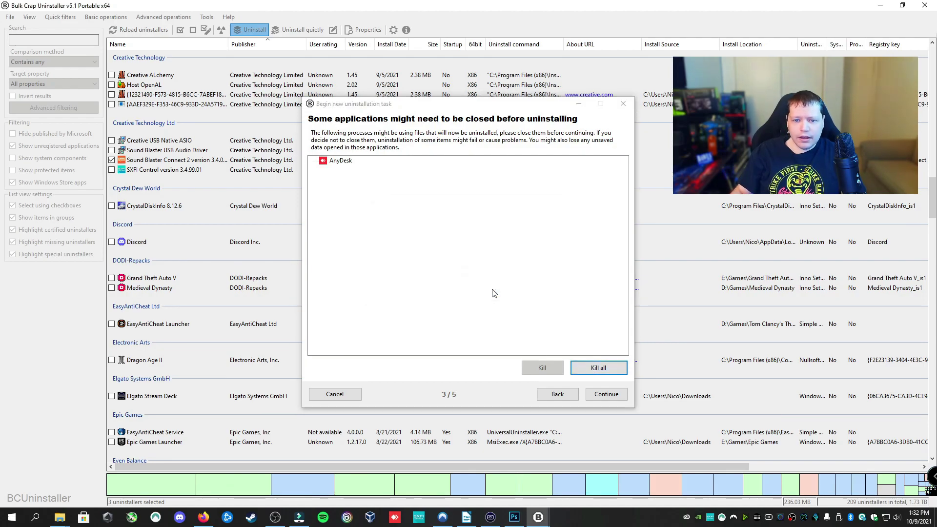
{"action": "left_click", "coordinate": [602, 395]}
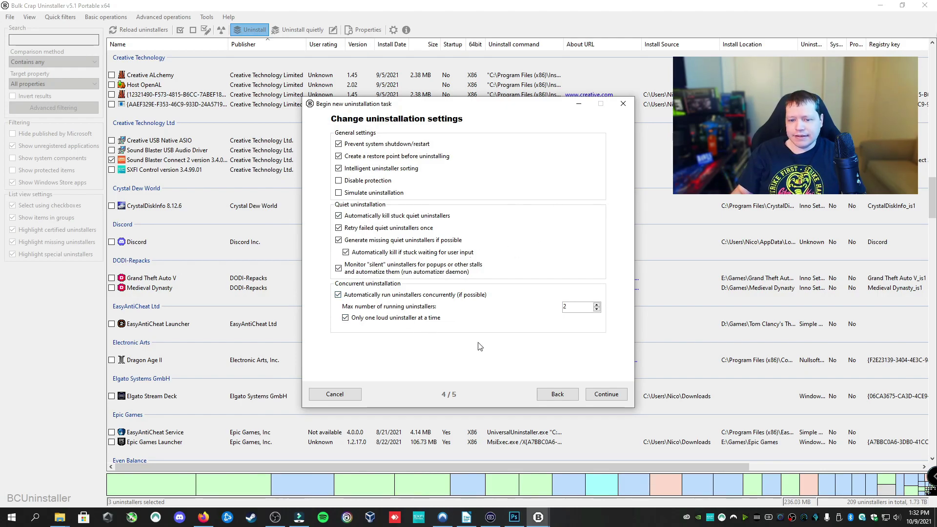
{"action": "left_click", "coordinate": [606, 395]}
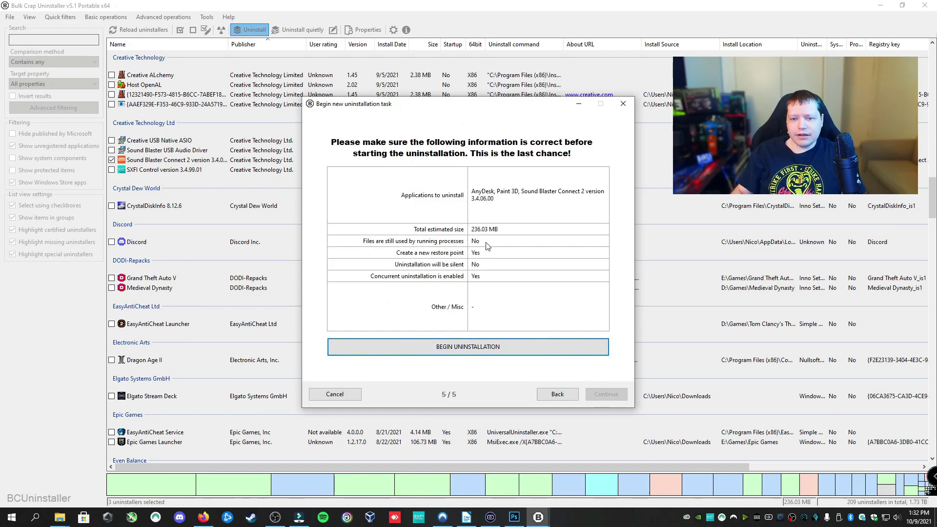
Step: Begin the uninstallation and confirm complete removal of Sound Blaster Connect 2
{"action": "left_click", "coordinate": [463, 347]}
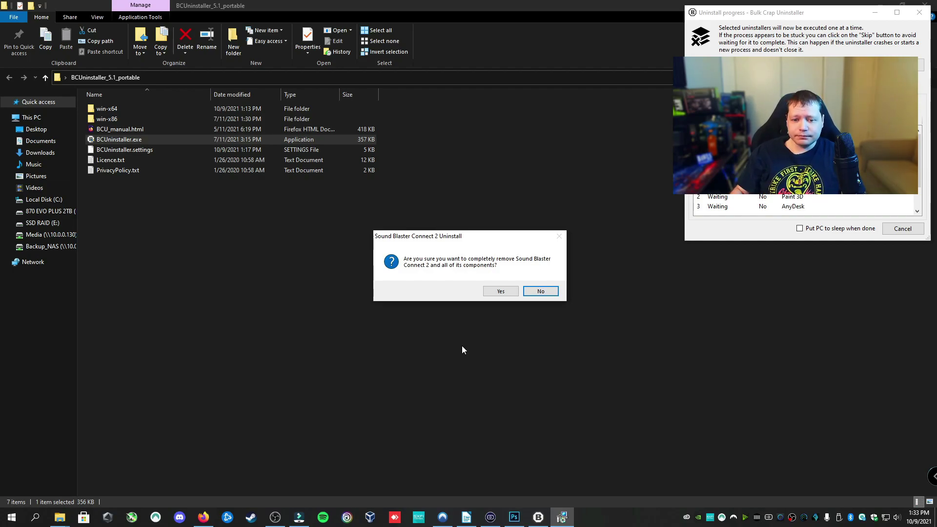
{"action": "left_click", "coordinate": [495, 291]}
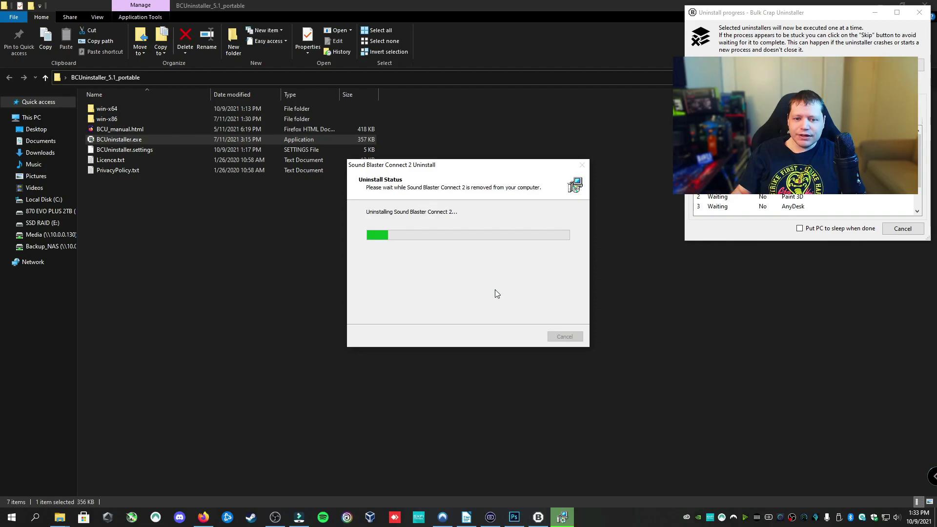
{"action": "left_click", "coordinate": [538, 293]}
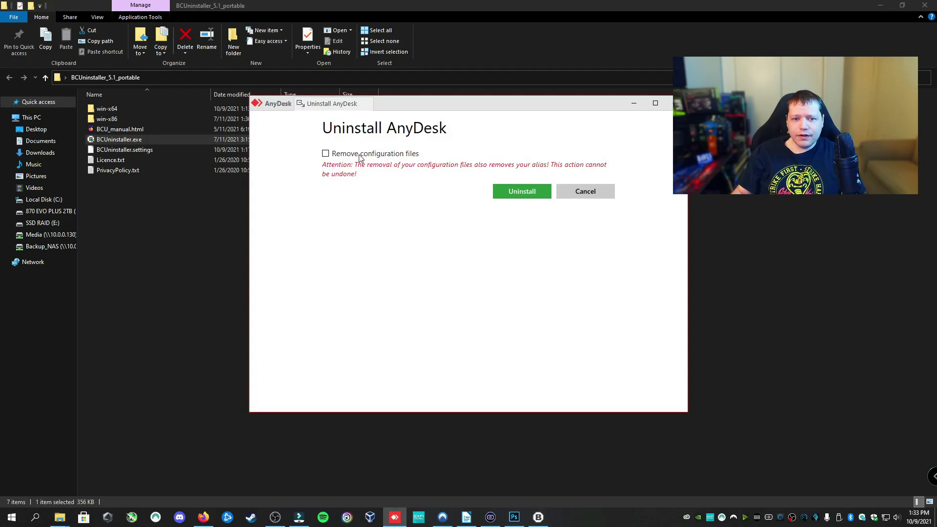
Step: Uninstall AnyDesk including its configuration files, then close the finished progress window
{"action": "left_click", "coordinate": [325, 154]}
{"action": "left_click", "coordinate": [517, 192]}
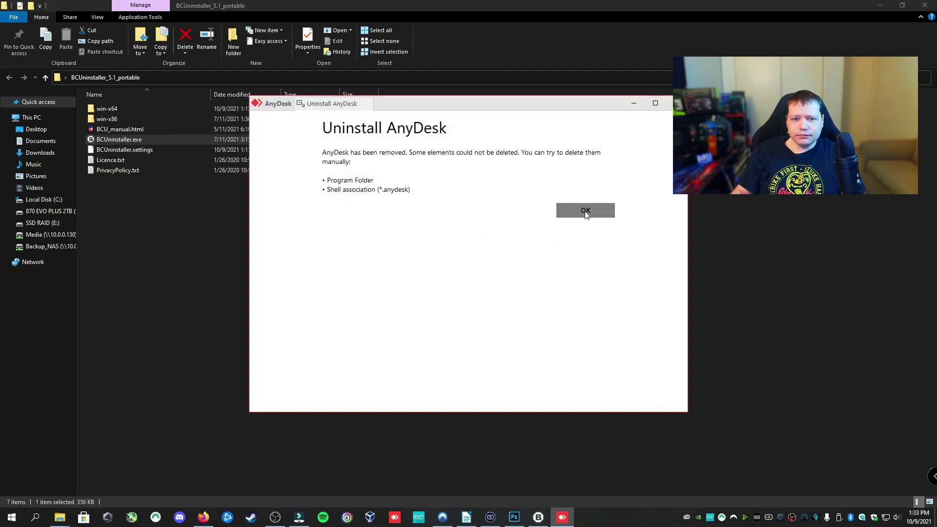
{"action": "left_click", "coordinate": [586, 211]}
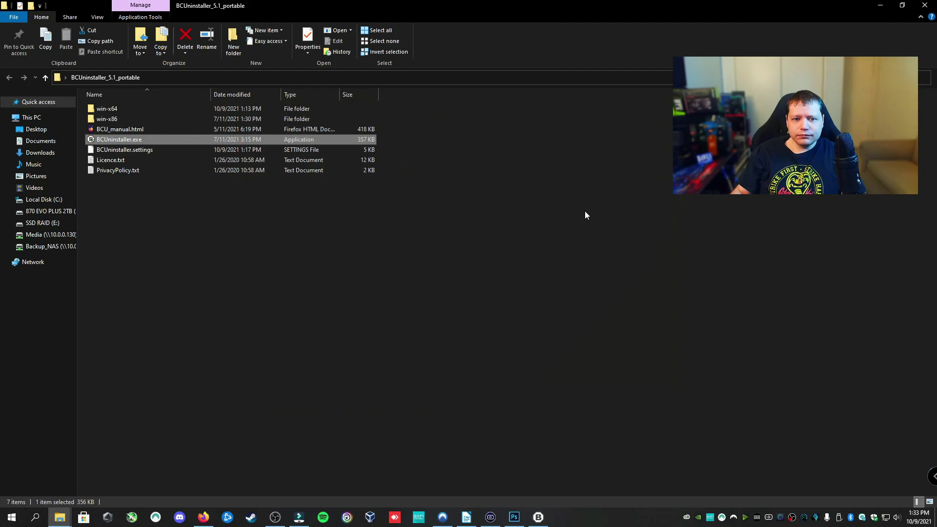
{"action": "left_click", "coordinate": [537, 517]}
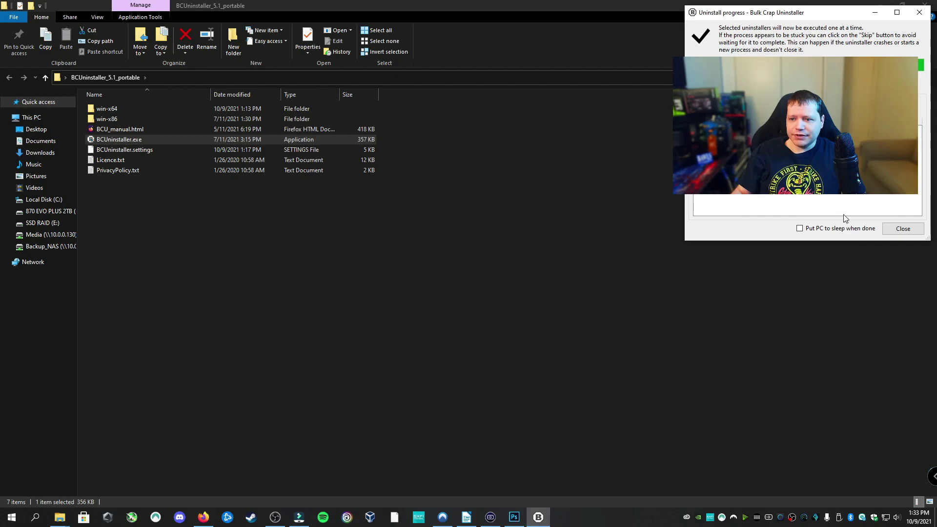
{"action": "left_click", "coordinate": [903, 229]}
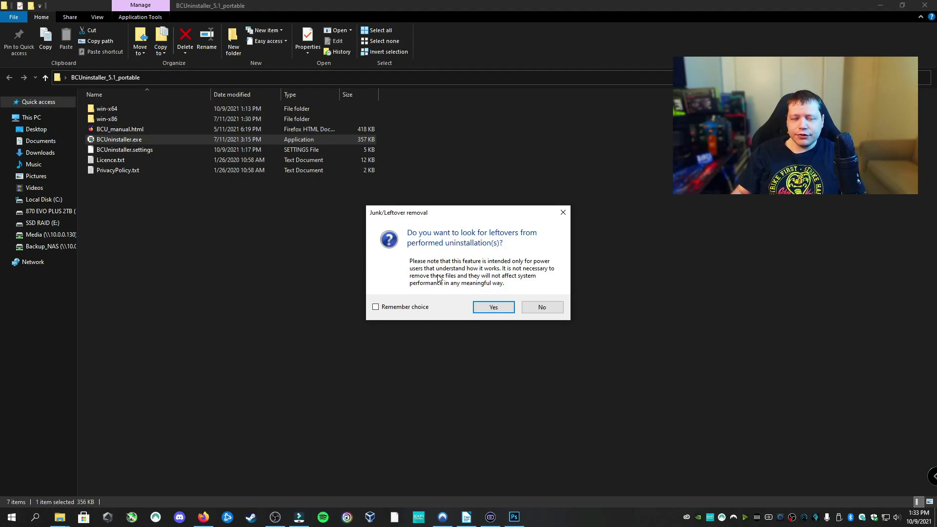
{"action": "left_click", "coordinate": [488, 308]}
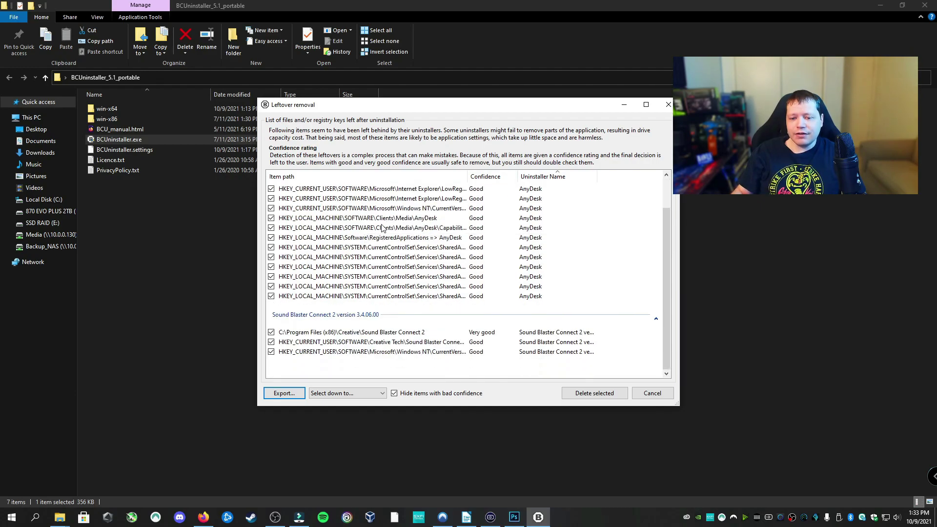
{"action": "scroll", "coordinate": [383, 228], "scroll_direction": "up", "scroll_amount": 2}
{"action": "left_click", "coordinate": [486, 207]}
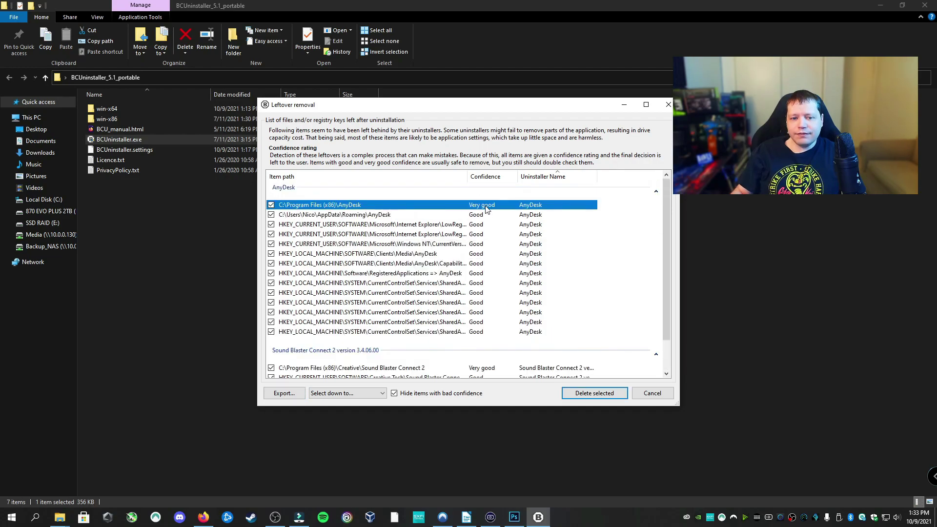
{"action": "left_click", "coordinate": [484, 216]}
{"action": "scroll", "coordinate": [482, 258], "scroll_direction": "down", "scroll_amount": 2}
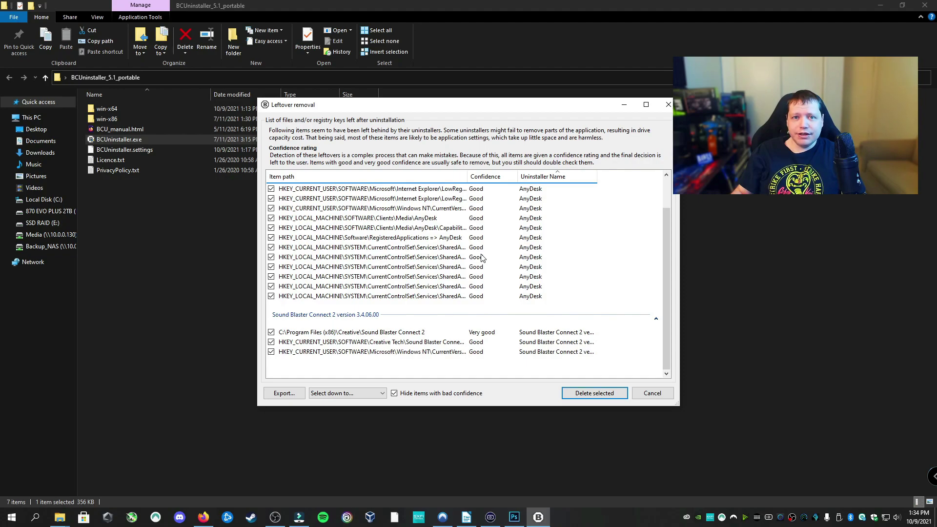
{"action": "scroll", "coordinate": [506, 238], "scroll_direction": "up", "scroll_amount": 2}
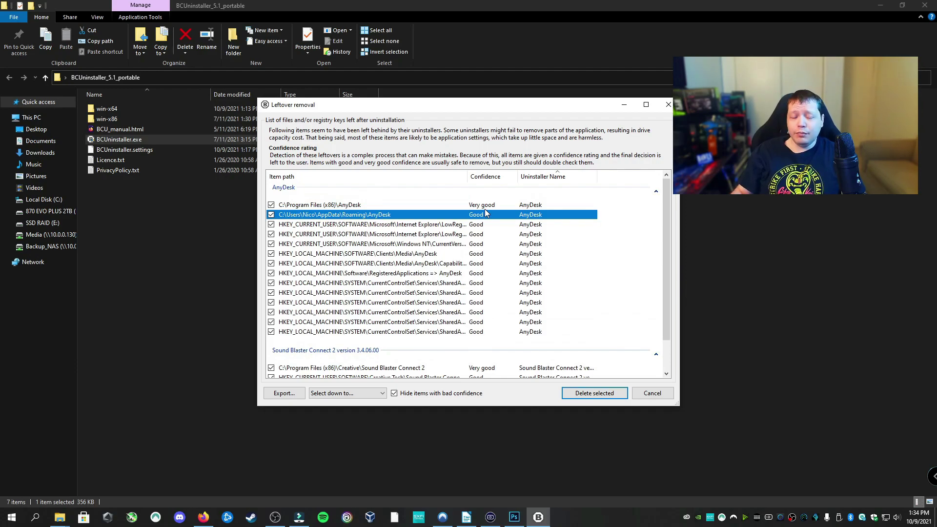
{"action": "scroll", "coordinate": [485, 209], "scroll_direction": "down", "scroll_amount": 2}
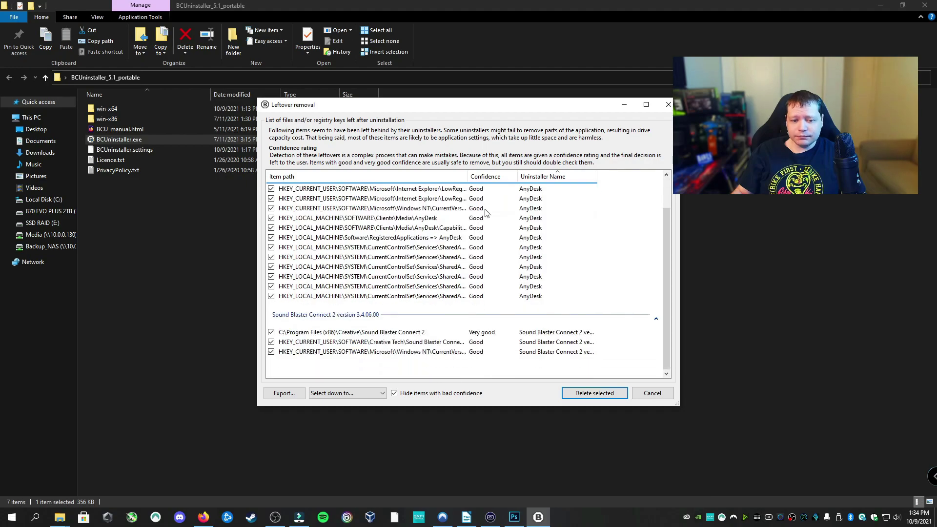
Step: Delete the checked leftover files and registry keys, saving a registry backup to the Documents folder
{"action": "left_click", "coordinate": [590, 394]}
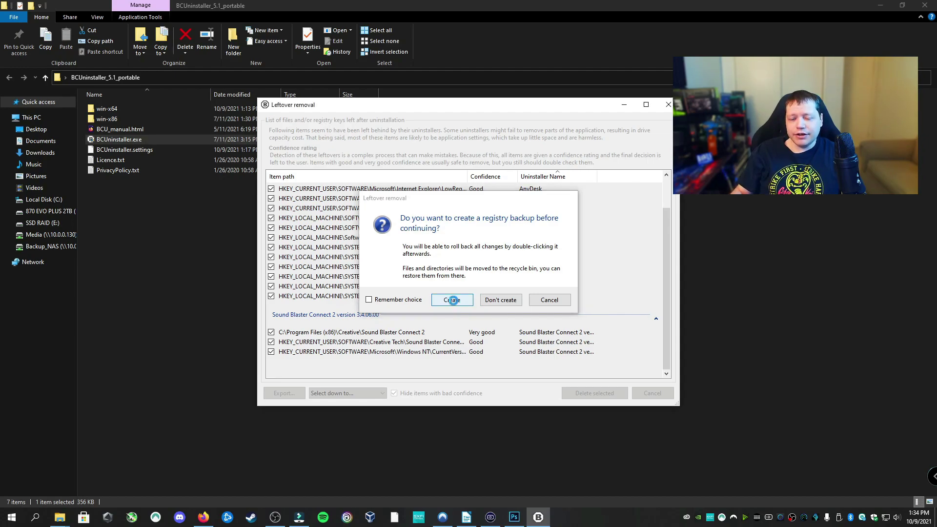
{"action": "left_click", "coordinate": [451, 300]}
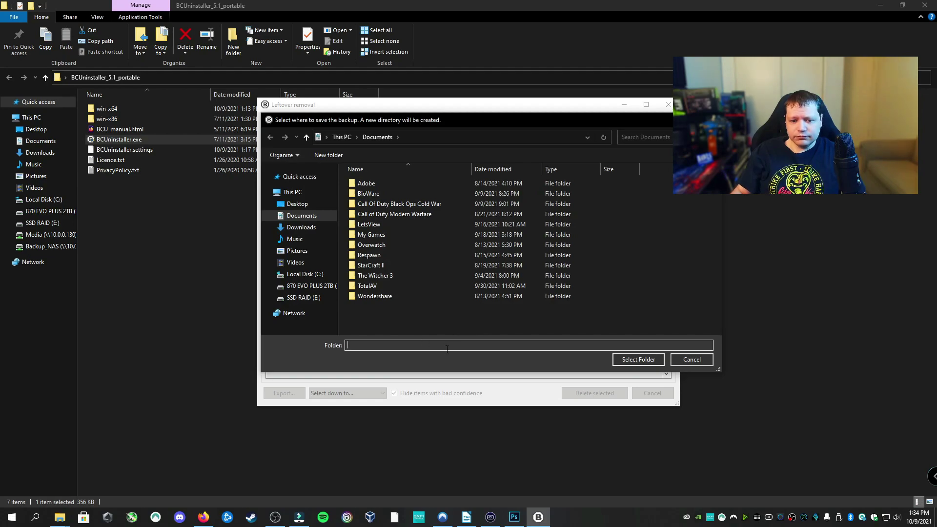
{"action": "type", "text": "reg"}
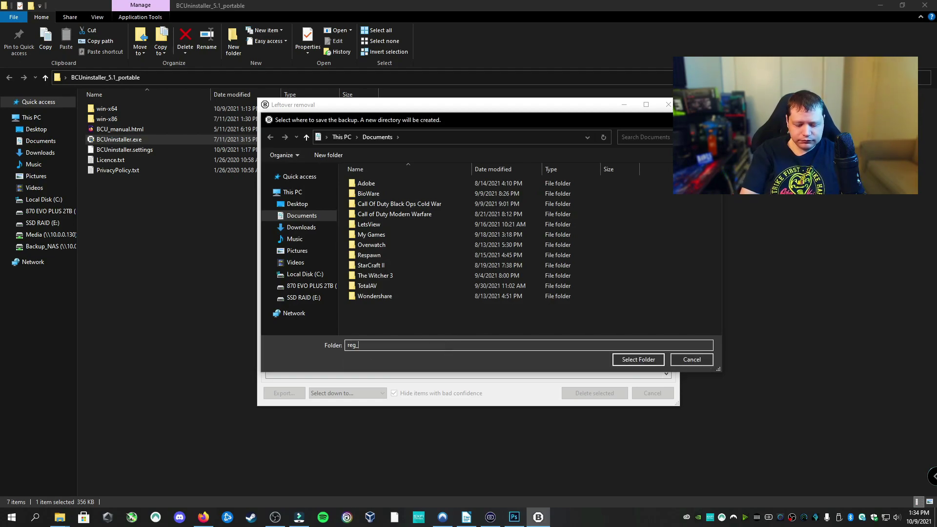
{"action": "type", "text": "_backup"}
{"action": "key", "text": "Return"}
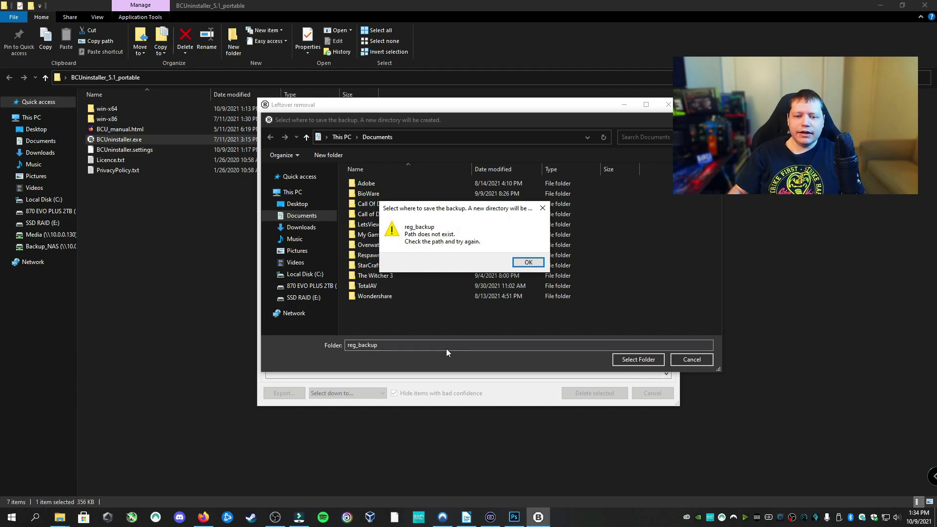
{"action": "left_click", "coordinate": [539, 262]}
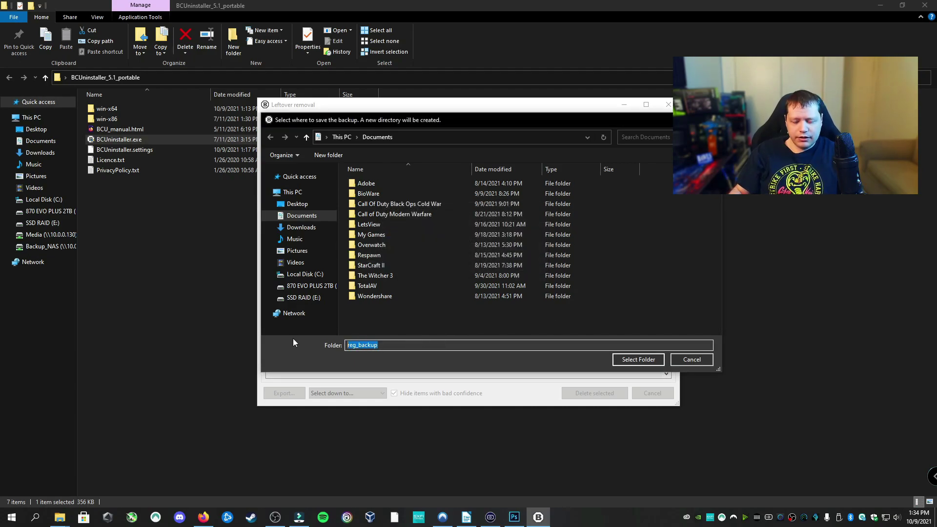
{"action": "key", "text": "BackSpace"}
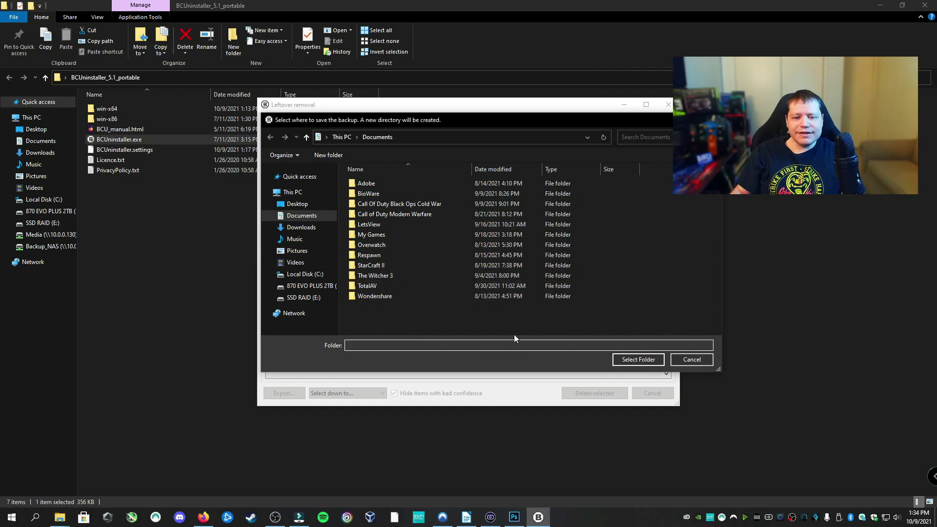
{"action": "left_click", "coordinate": [629, 362]}
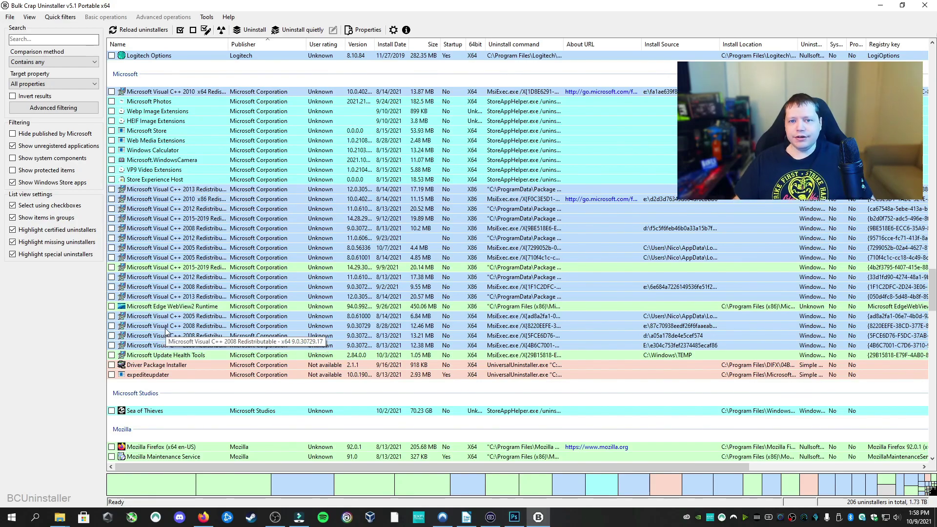
Step: Show unregistered applications, system components and protected items in the program list
{"action": "left_click", "coordinate": [13, 146]}
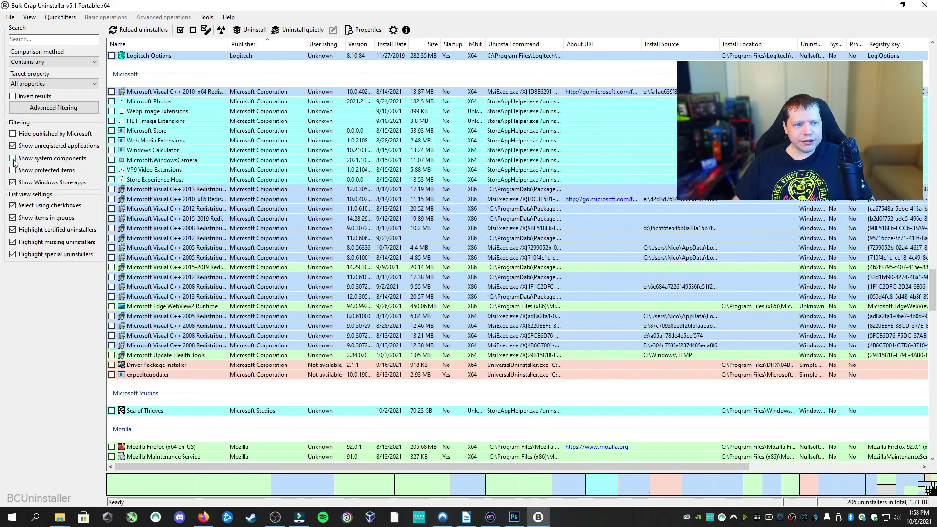
{"action": "left_click", "coordinate": [12, 158]}
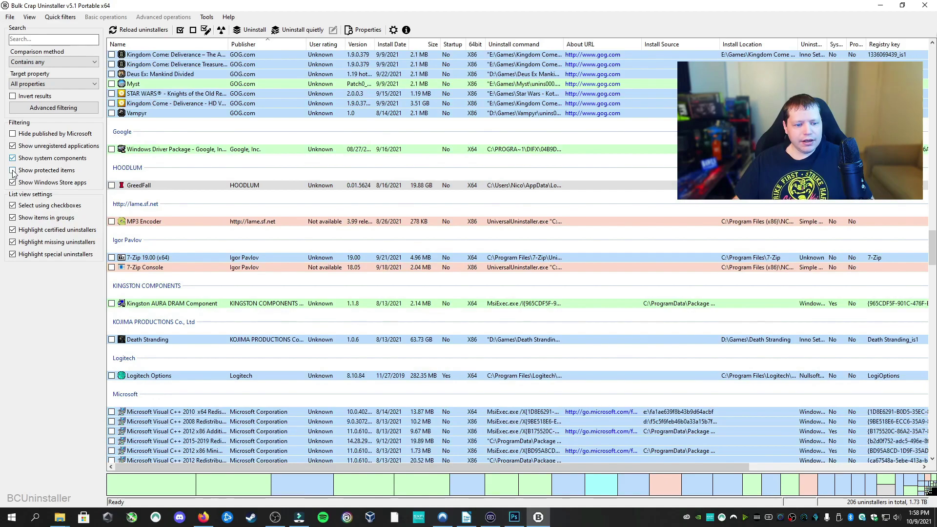
{"action": "left_click", "coordinate": [12, 171]}
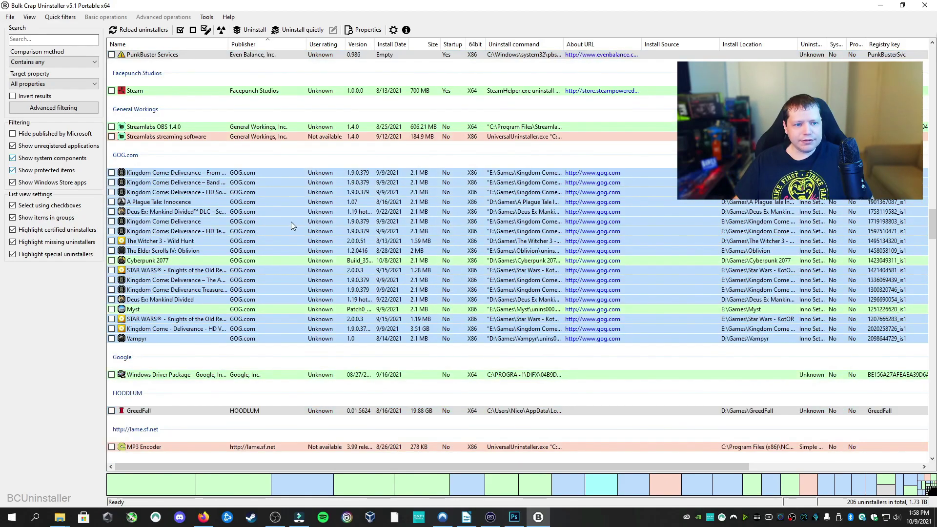
Step: Mark Windows Security for uninstall in the expanded program list
{"action": "scroll", "coordinate": [290, 221], "scroll_direction": "down", "scroll_amount": 5}
{"action": "scroll", "coordinate": [291, 225], "scroll_direction": "down", "scroll_amount": 10}
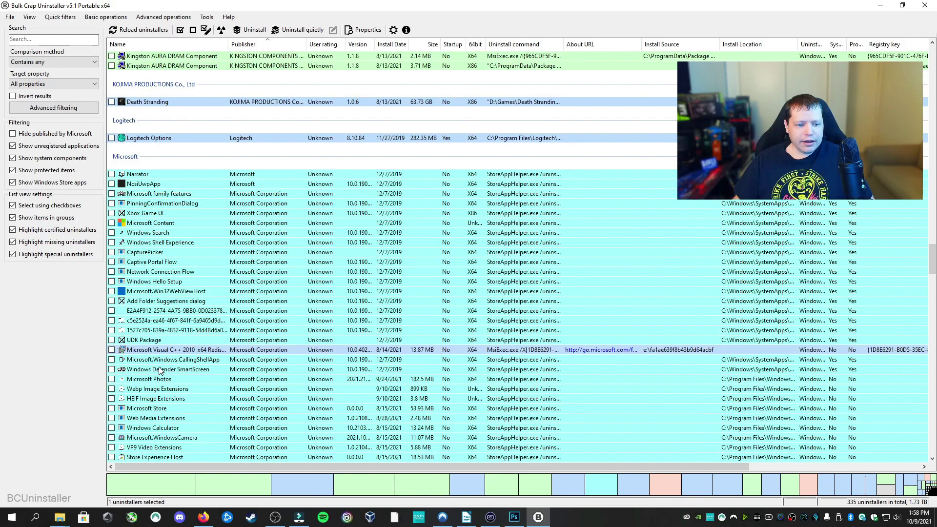
{"action": "scroll", "coordinate": [161, 372], "scroll_direction": "down", "scroll_amount": 4}
{"action": "scroll", "coordinate": [153, 376], "scroll_direction": "down", "scroll_amount": 2}
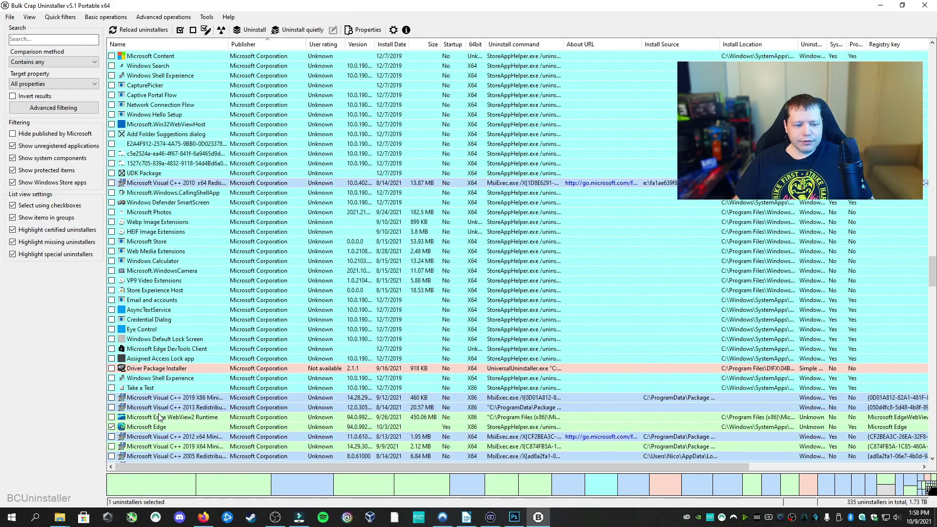
{"action": "left_click", "coordinate": [212, 401]}
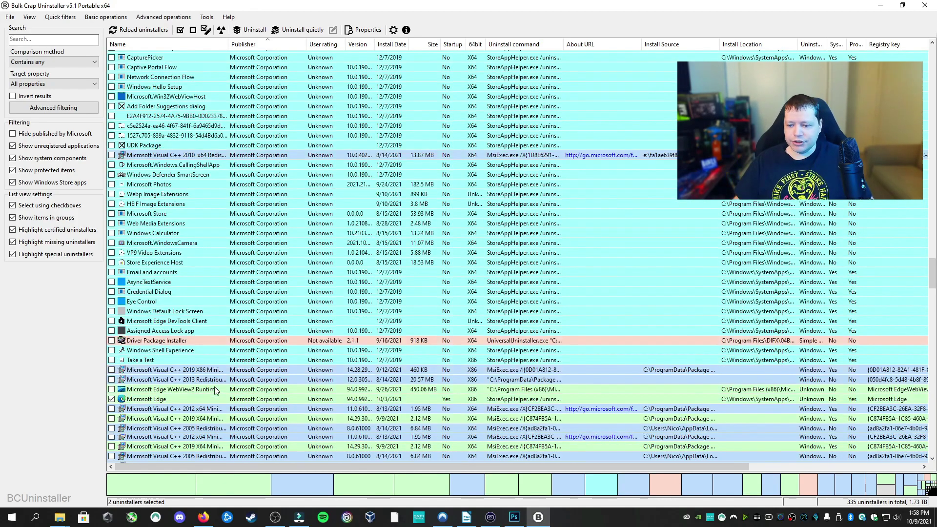
{"action": "scroll", "coordinate": [214, 396], "scroll_direction": "down", "scroll_amount": 4}
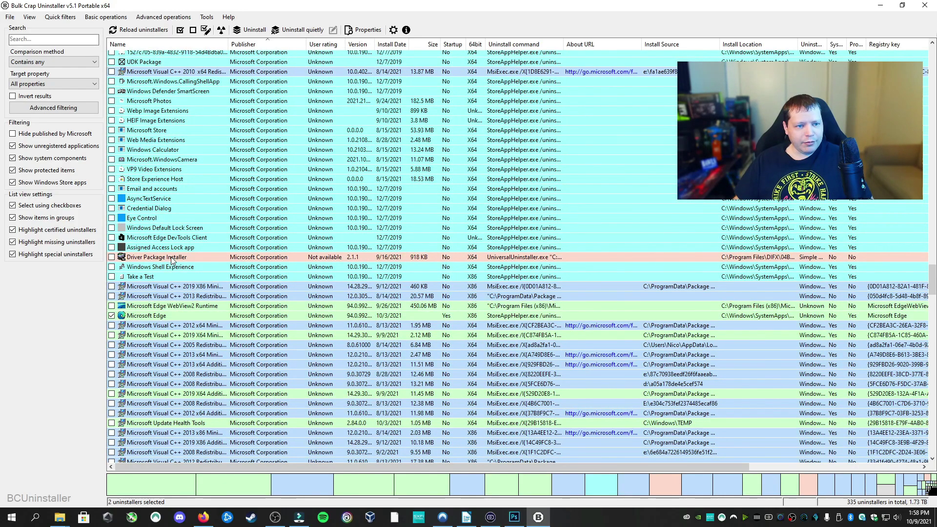
{"action": "scroll", "coordinate": [195, 180], "scroll_direction": "down", "scroll_amount": 4}
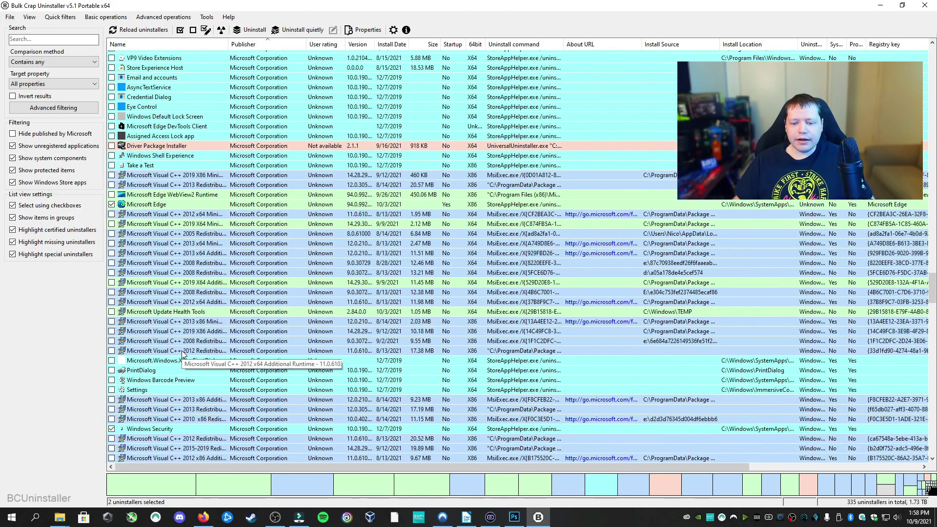
{"action": "scroll", "coordinate": [181, 356], "scroll_direction": "down", "scroll_amount": 3}
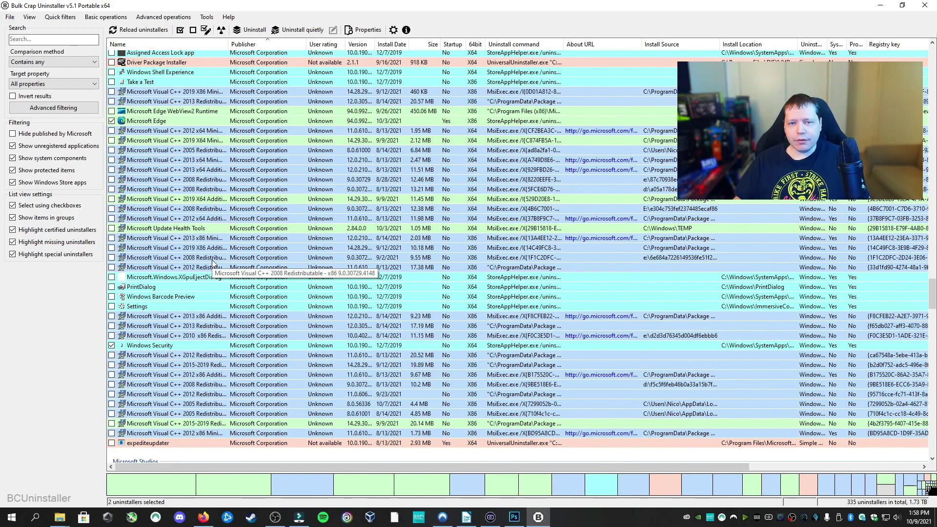
{"action": "scroll", "coordinate": [212, 263], "scroll_direction": "down", "scroll_amount": 3}
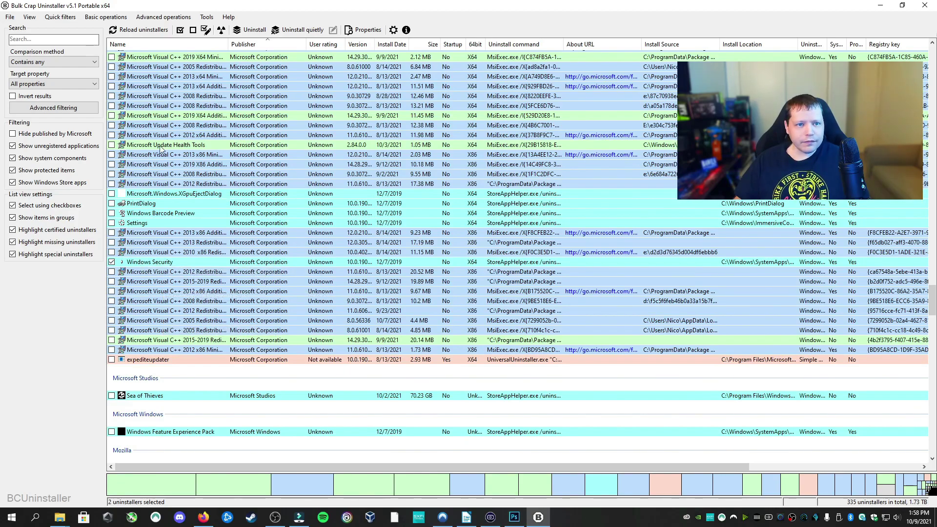
{"action": "left_click", "coordinate": [254, 30]}
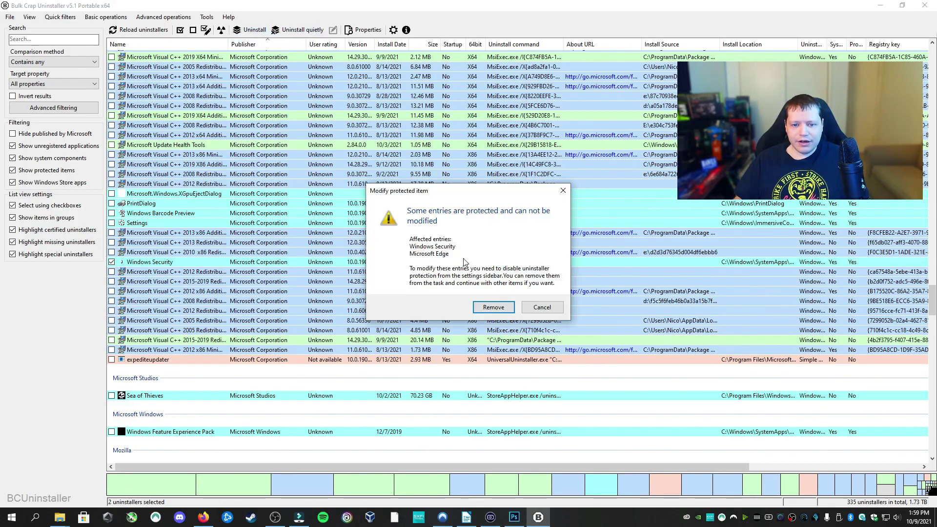
{"action": "left_click", "coordinate": [541, 306]}
{"action": "scroll", "coordinate": [223, 257], "scroll_direction": "up", "scroll_amount": 6}
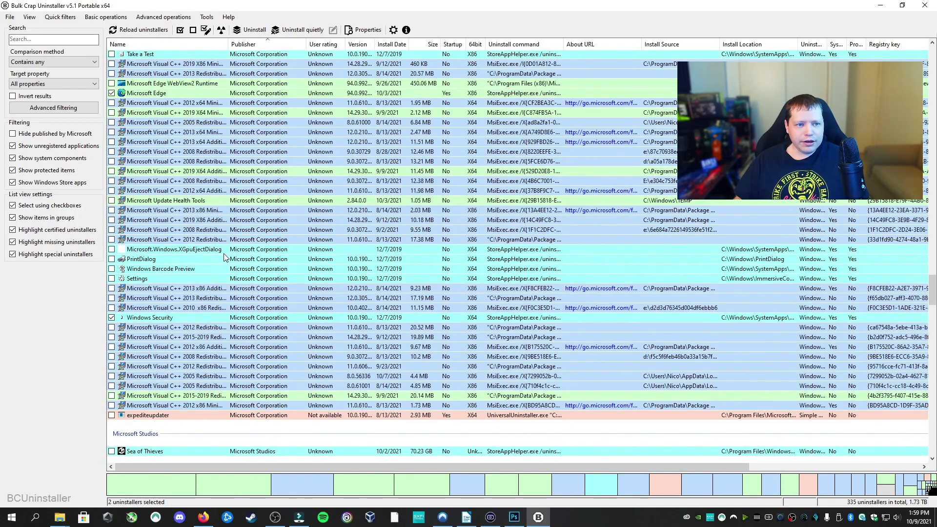
{"action": "scroll", "coordinate": [155, 161], "scroll_direction": "up", "scroll_amount": 5}
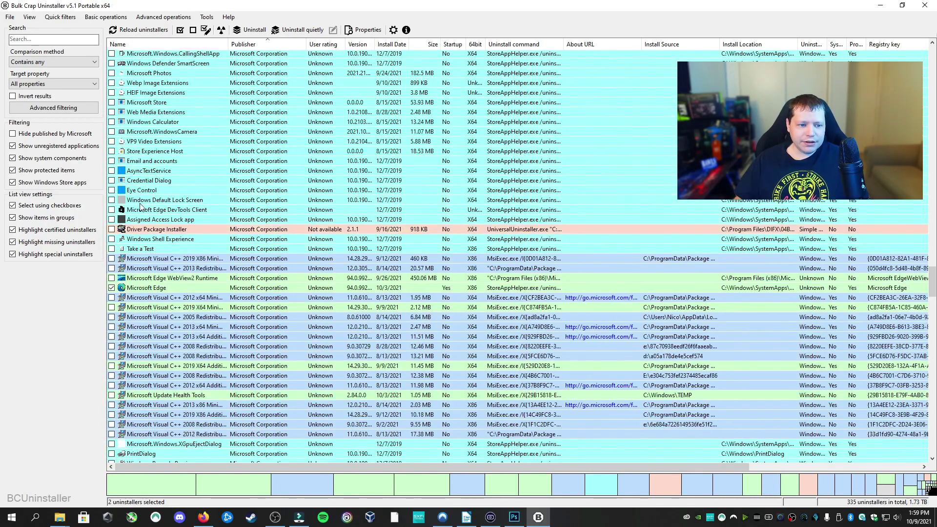
{"action": "scroll", "coordinate": [149, 161], "scroll_direction": "up", "scroll_amount": 5}
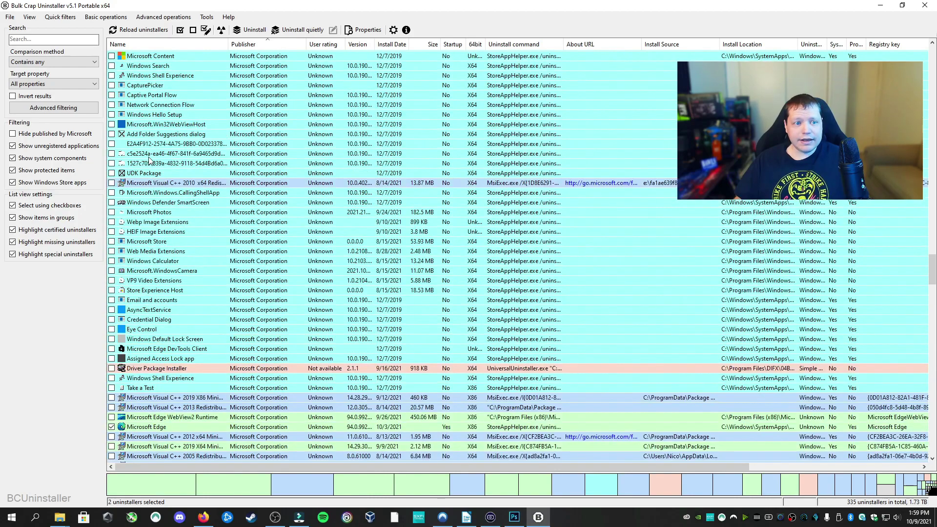
{"action": "scroll", "coordinate": [149, 154], "scroll_direction": "down", "scroll_amount": 12}
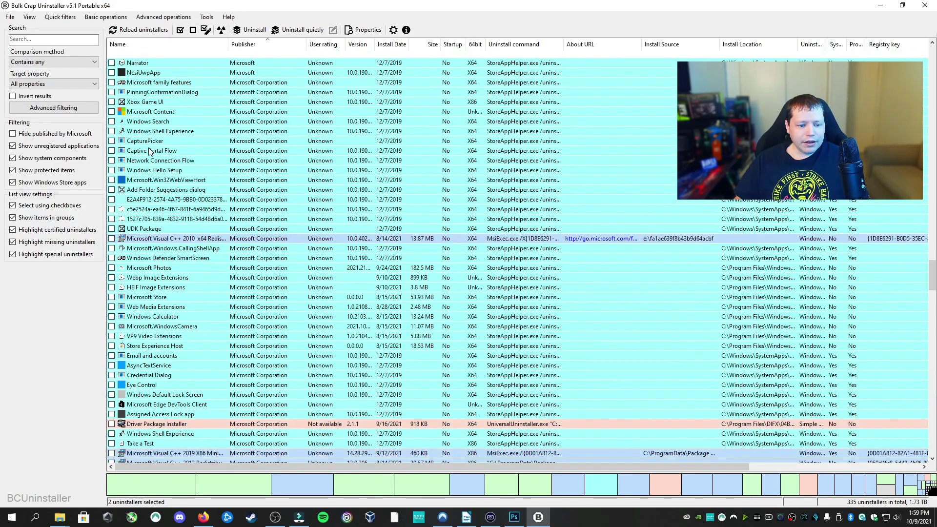